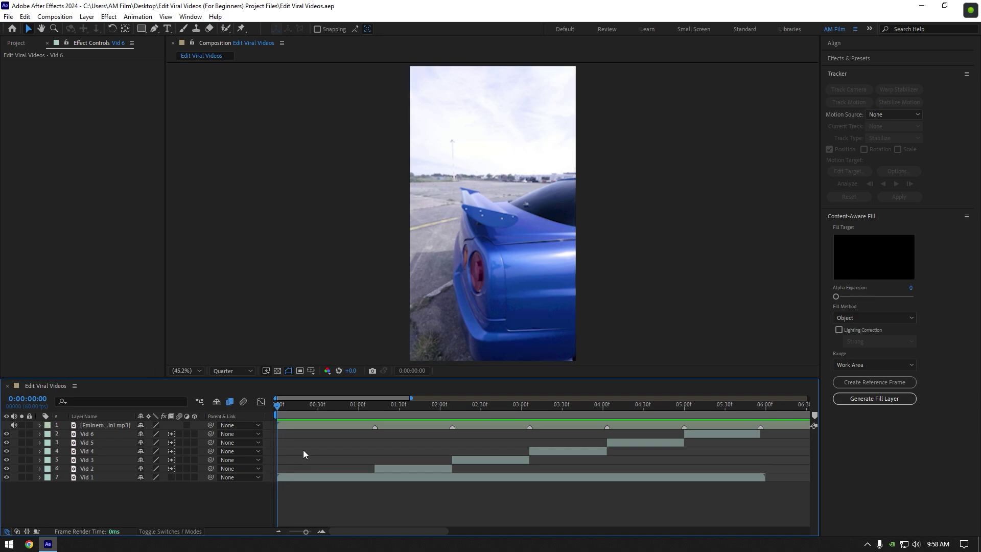
# - Reveal the audio waveform of the Eminem music layer in the timeline
pyautogui.click(315, 428)
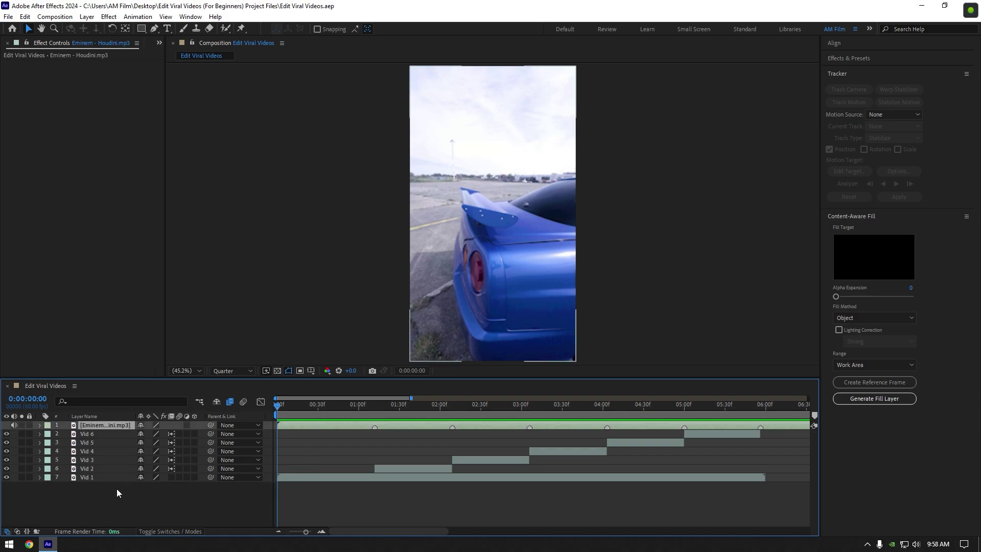
pyautogui.moveTo(115, 495); pyautogui.dragTo(91, 431)
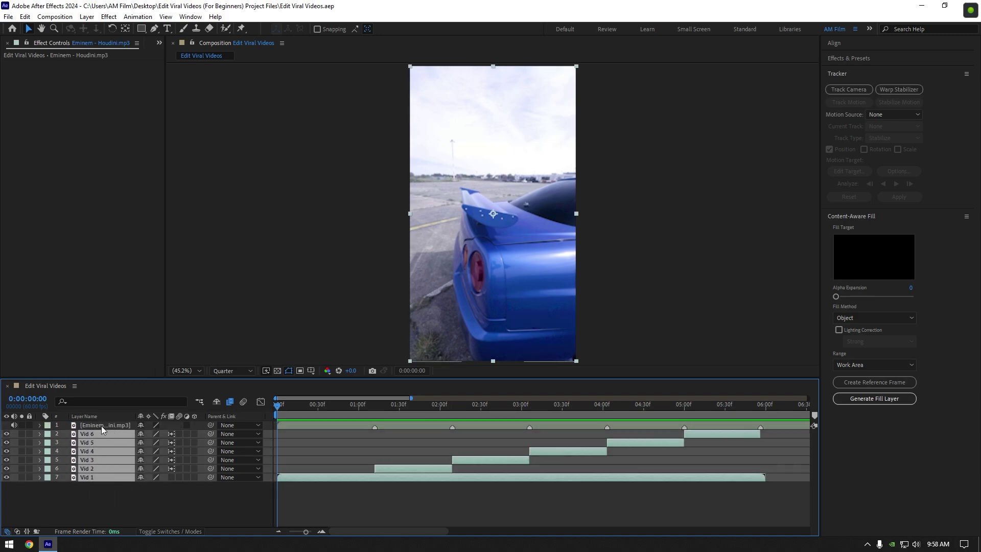
pyautogui.click(102, 426)
pyautogui.press('l')
pyautogui.press('l')
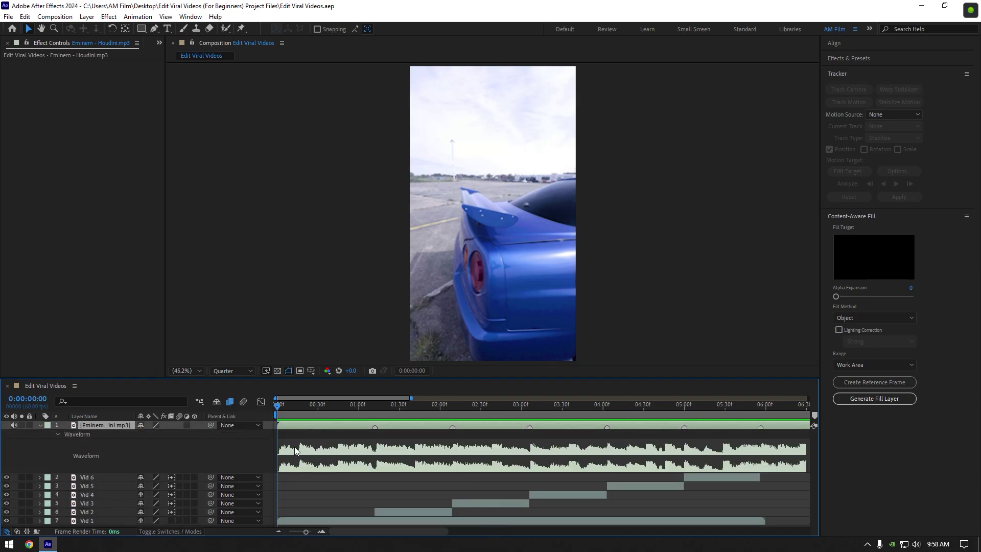
# - Check the waveform at 0:00:00:17 and 0:00:01:11, hide it, and return the playhead to the start
pyautogui.moveTo(281, 413)
pyautogui.mouseDown()
pyautogui.moveTo(687, 412)
pyautogui.moveTo(300, 414)
pyautogui.mouseUp()
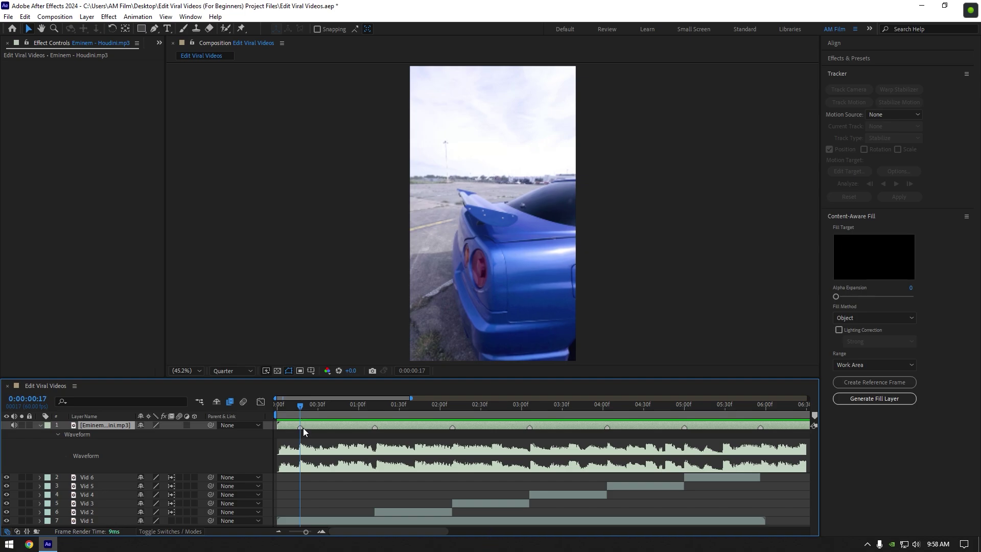
pyautogui.moveTo(303, 411); pyautogui.dragTo(376, 412)
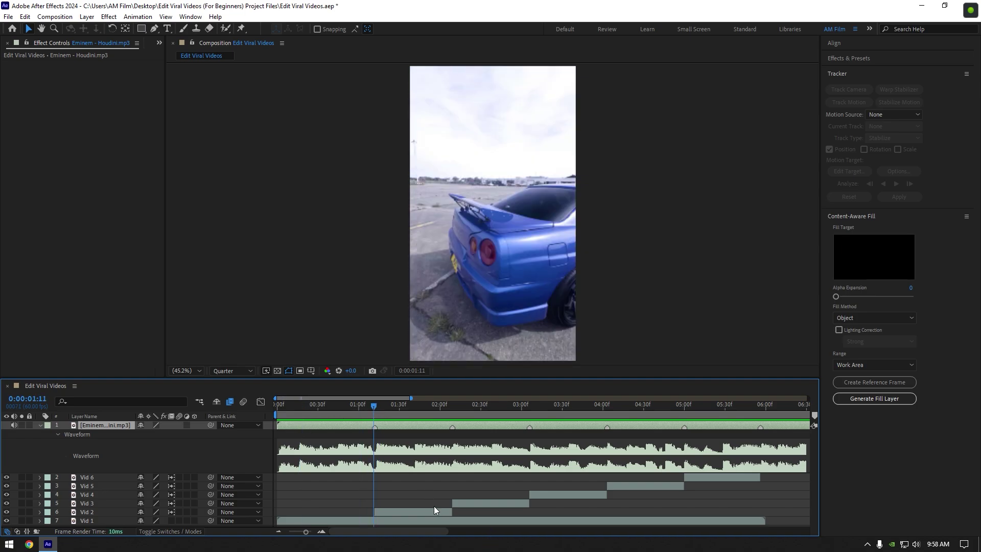
pyautogui.click(40, 425)
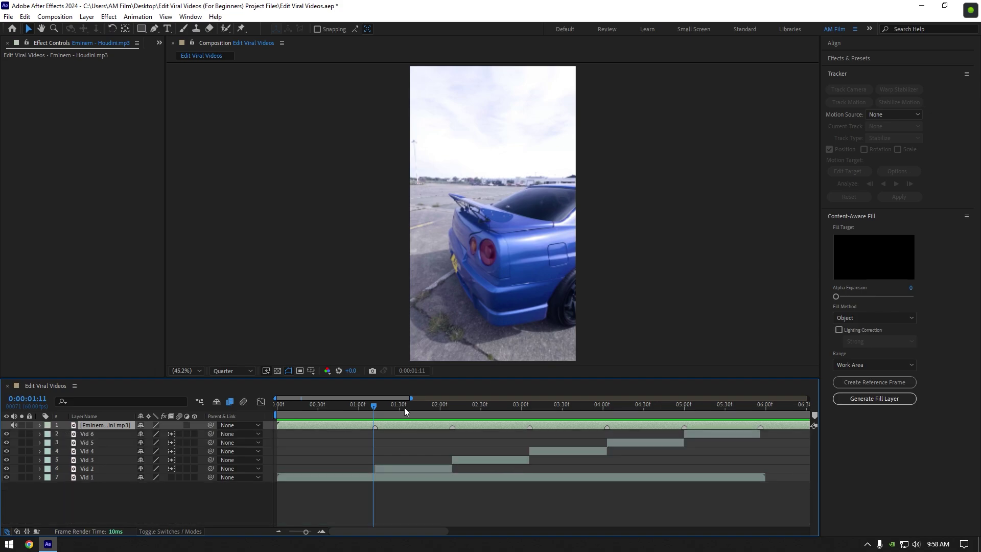
pyautogui.moveTo(403, 407); pyautogui.dragTo(278, 406)
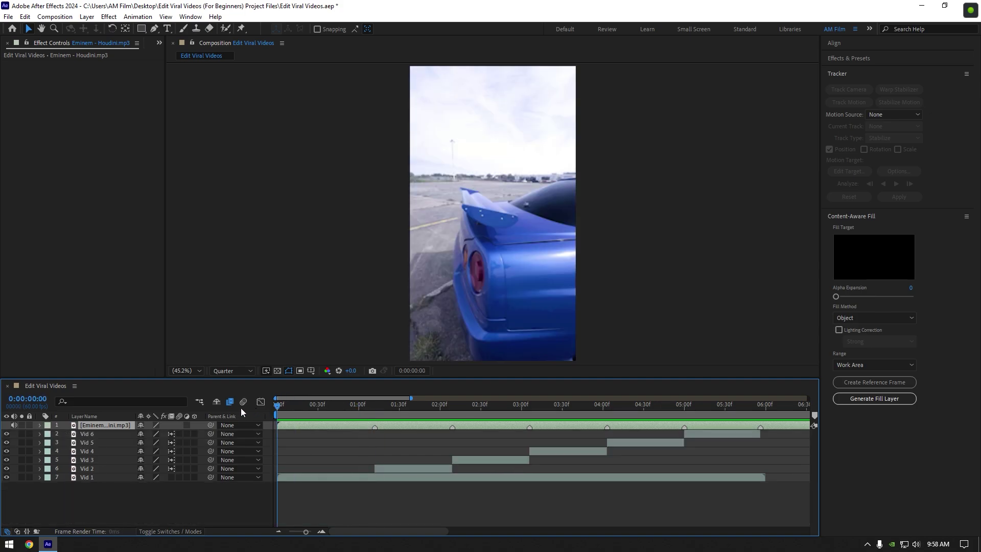
# - Enable time remapping on the Vid 1 layer and set its starting Time Remap keyframe to 12:52:13:06
pyautogui.click(292, 478)
pyautogui.rightClick(296, 483)
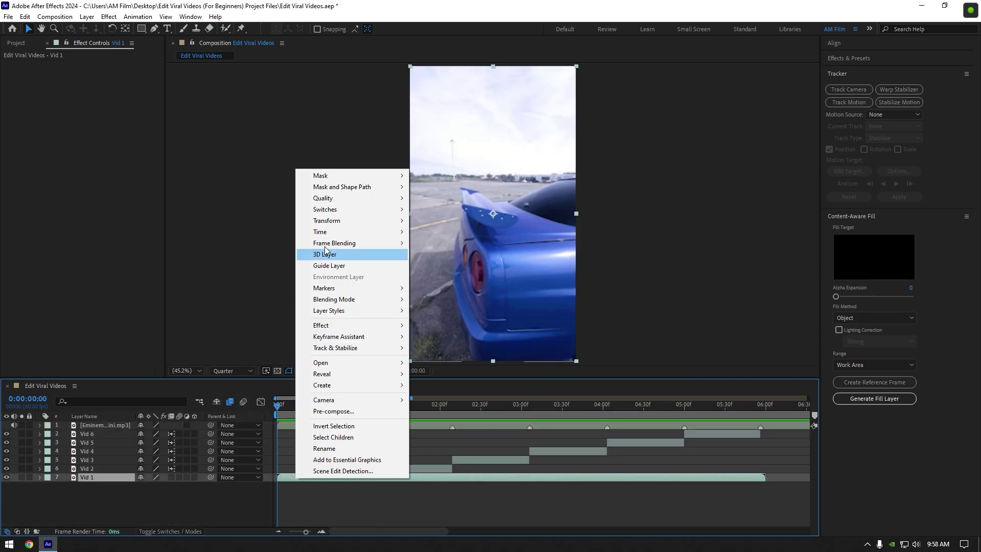
pyautogui.moveTo(327, 233)
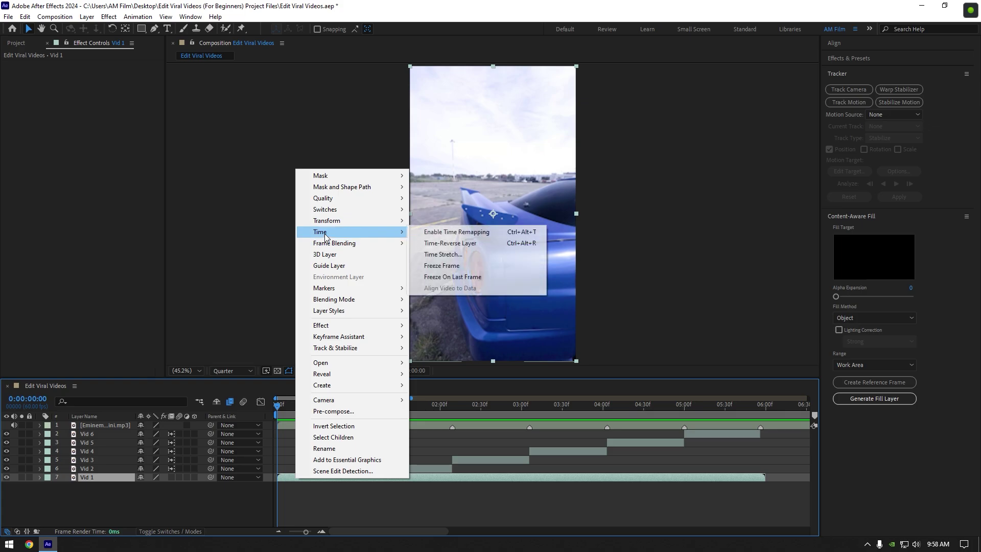
pyautogui.click(460, 236)
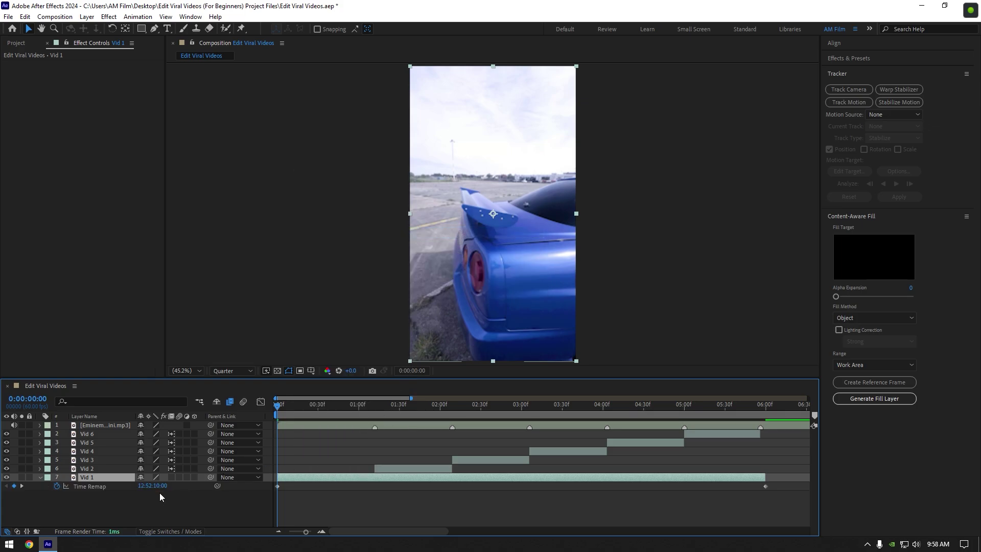
pyautogui.moveTo(154, 485); pyautogui.dragTo(211, 484)
# - Set Vid 1's Time Remap to about 12:52:15:50 at 0:00:01:11 and trim the layer's end to that point
pyautogui.moveTo(280, 409); pyautogui.dragTo(376, 410)
pyautogui.moveTo(152, 485); pyautogui.dragTo(237, 483)
pyautogui.moveTo(766, 480); pyautogui.dragTo(374, 480)
# - Apply Easy Ease to Vid 1's first two Time Remap keyframes and return the playhead to the start
pyautogui.moveTo(428, 518); pyautogui.dragTo(266, 485)
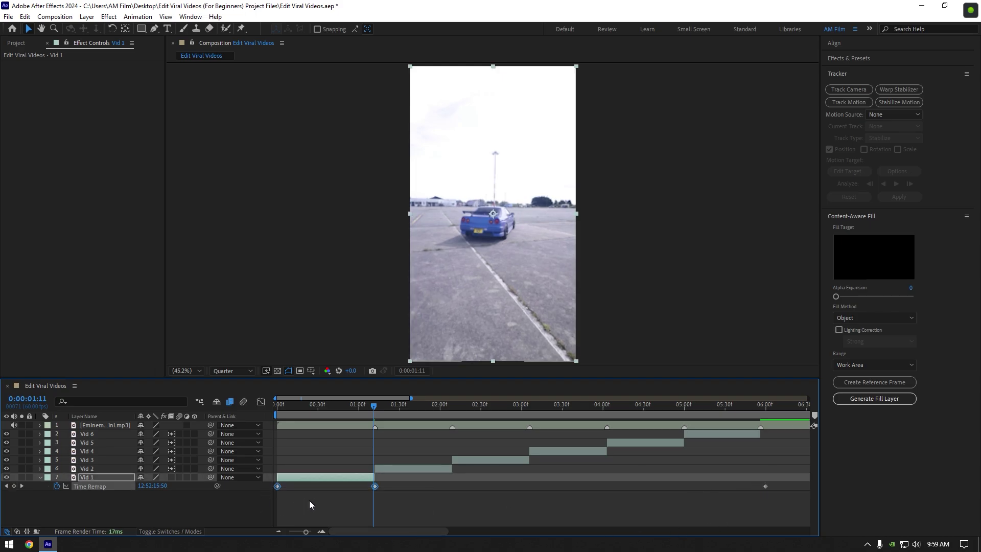
pyautogui.press('F9')
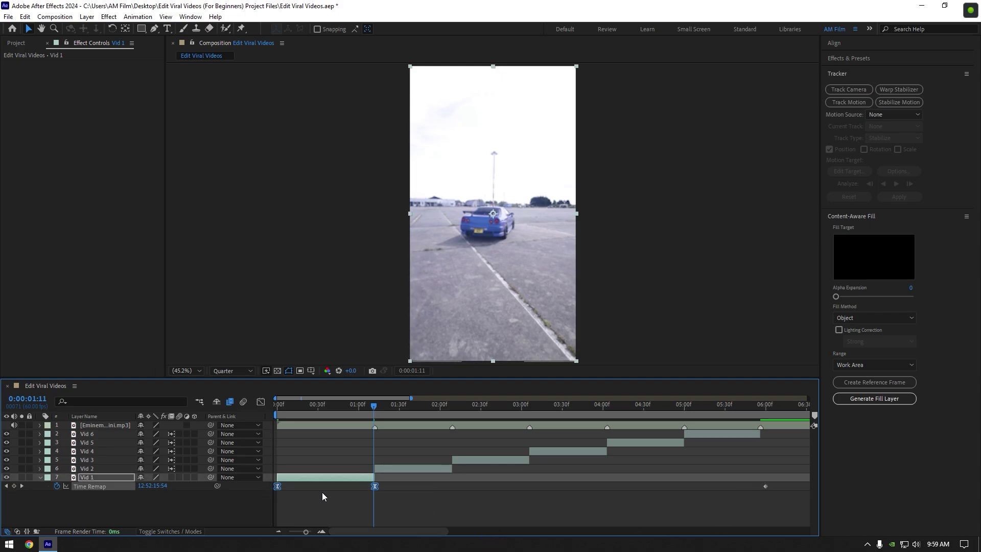
pyautogui.moveTo(371, 417); pyautogui.dragTo(262, 413)
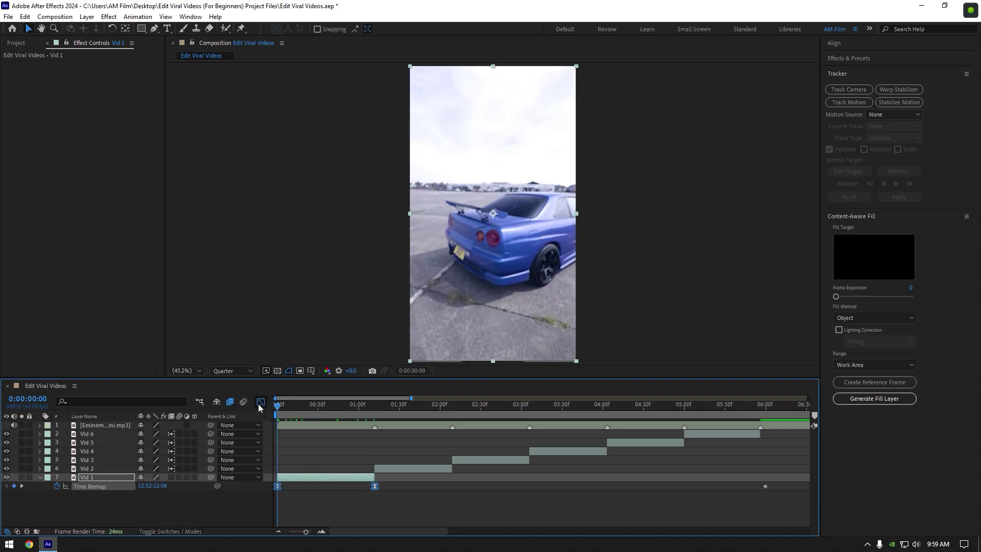
# - Shape Vid 1's Time Remap value graph into a curve that is steep at both ends and nearly flat in the middle
pyautogui.click(260, 401)
pyautogui.rightClick(423, 490)
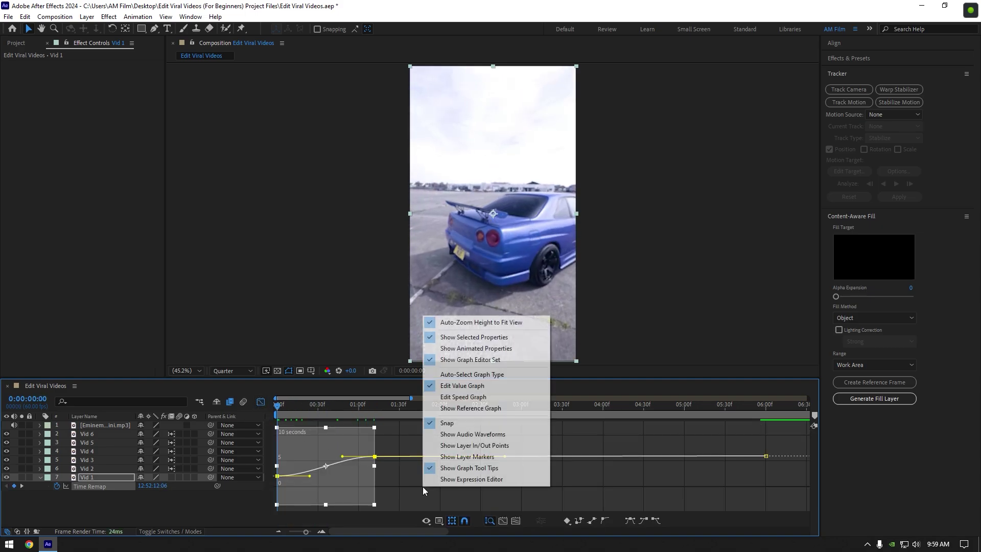
pyautogui.click(460, 392)
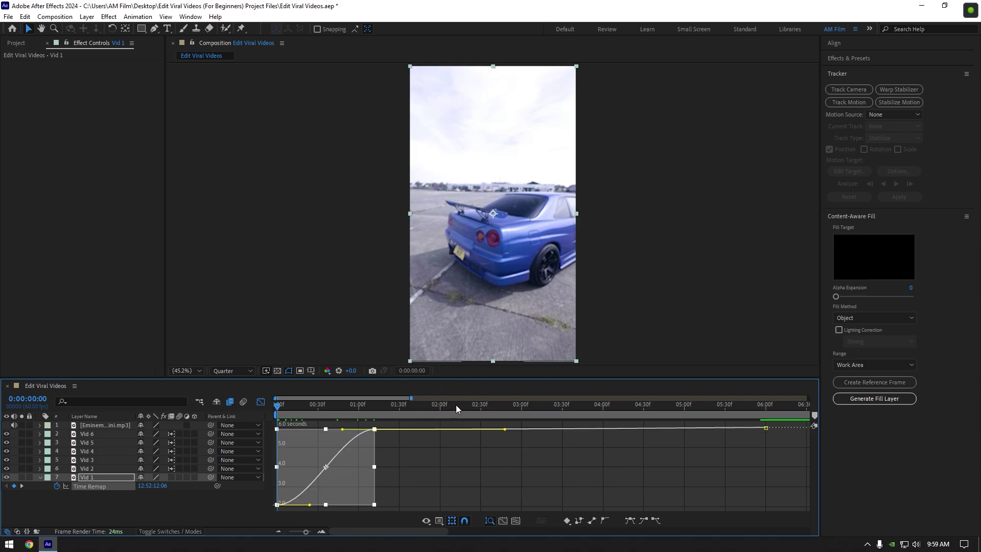
pyautogui.click(321, 532)
pyautogui.click(489, 494)
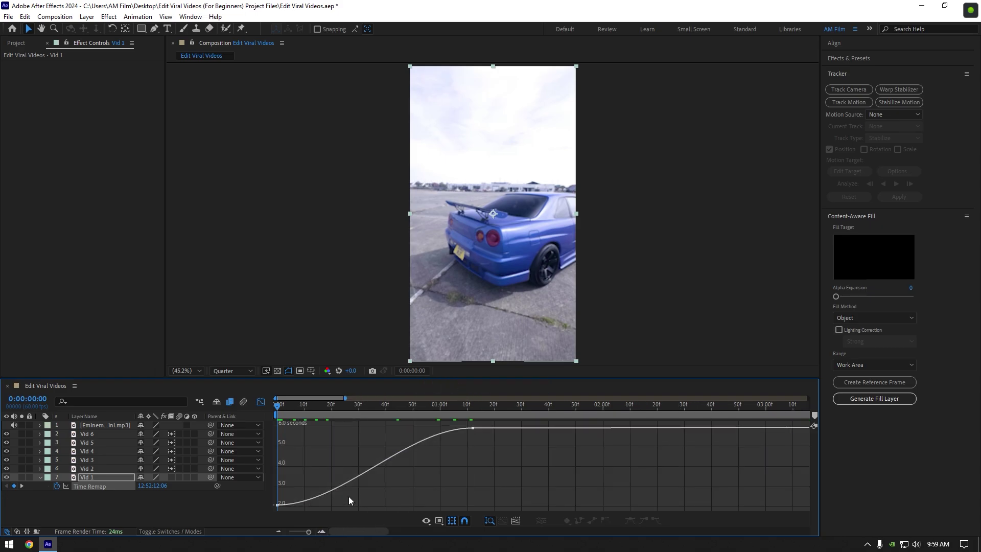
pyautogui.moveTo(266, 510); pyautogui.dragTo(267, 511)
pyautogui.moveTo(342, 506); pyautogui.dragTo(288, 443)
pyautogui.moveTo(408, 429); pyautogui.dragTo(459, 497)
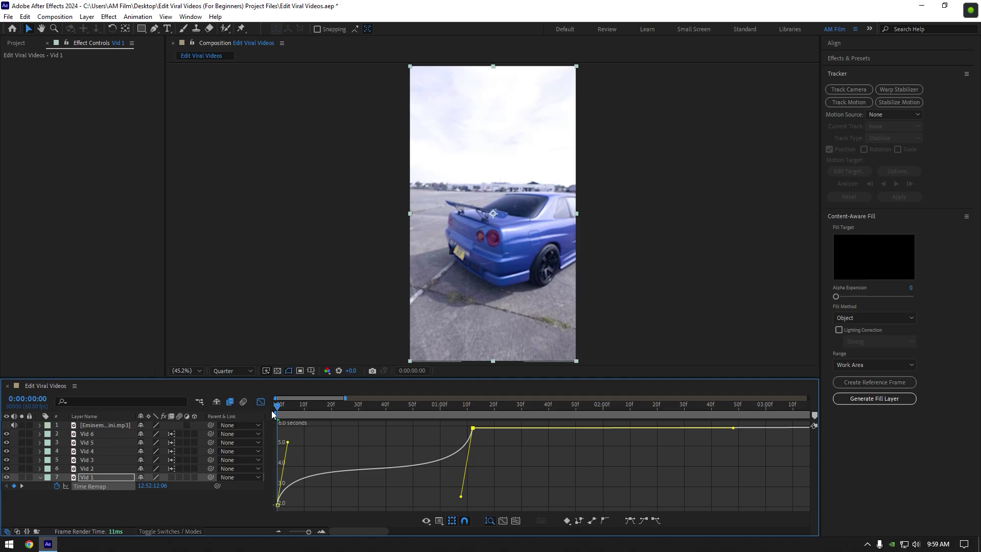
pyautogui.click(261, 402)
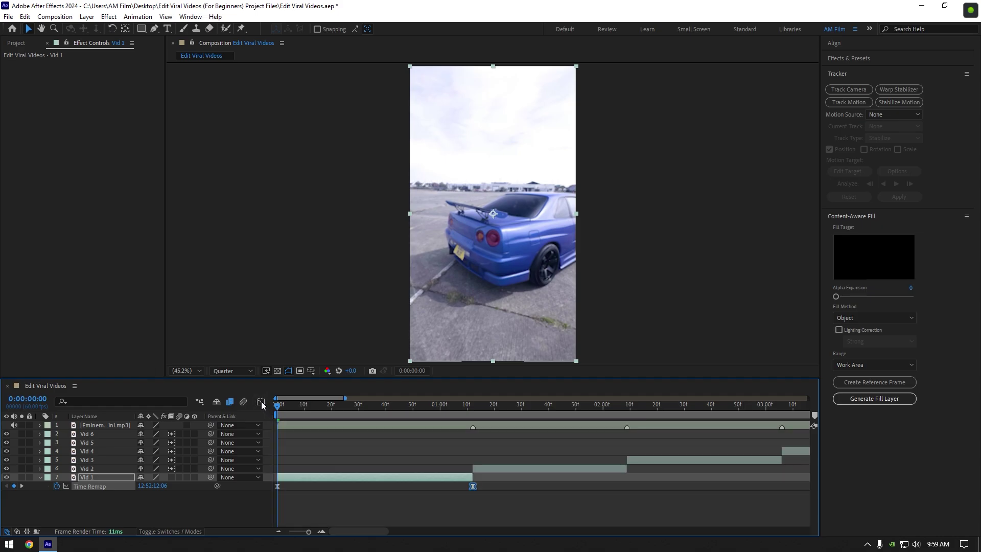
pyautogui.click(171, 481)
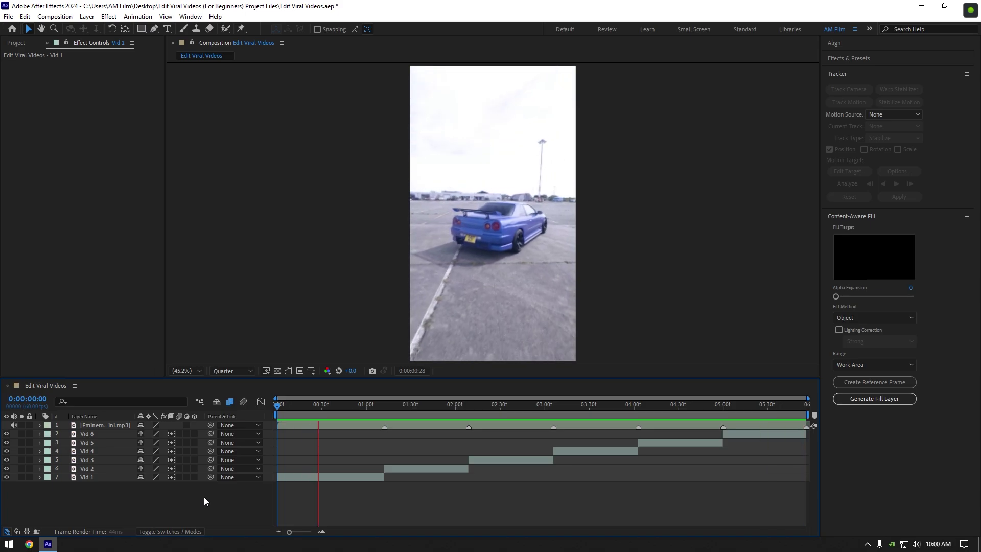
# - Pre-compose the Vid 7 layer at 0:00:01:12 as "Effect", moving all attributes into the new composition
pyautogui.click(387, 406)
pyautogui.press('Home')
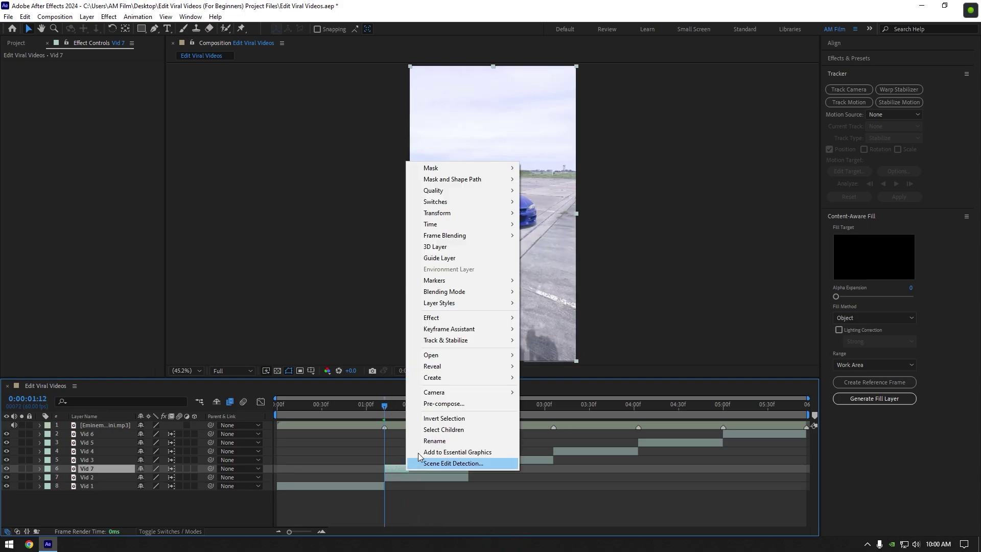
pyautogui.click(436, 403)
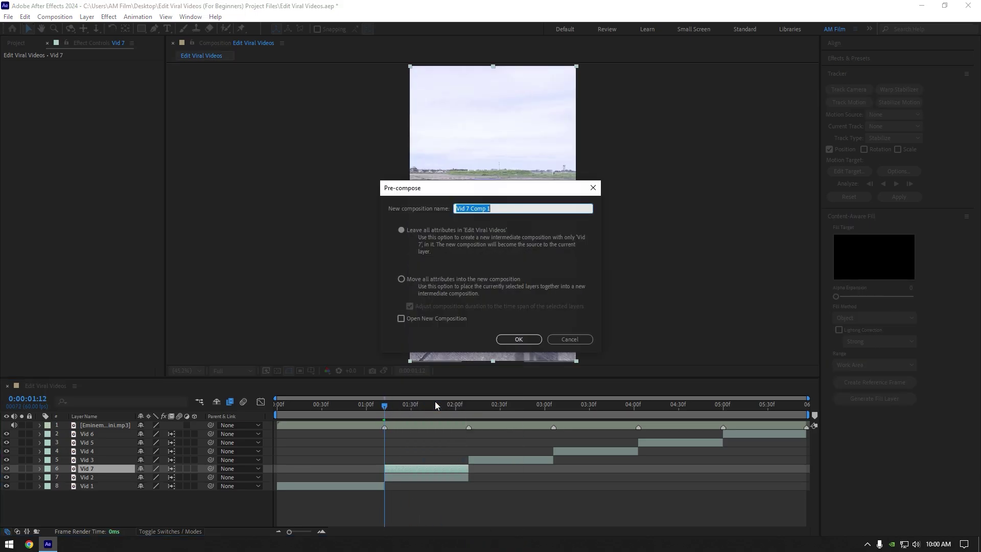
pyautogui.click(402, 279)
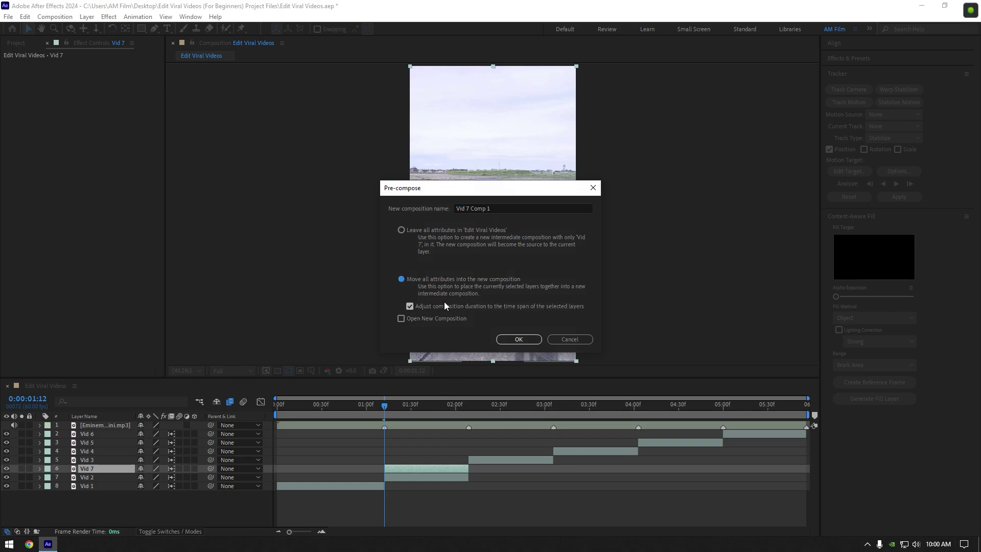
pyautogui.click(495, 209)
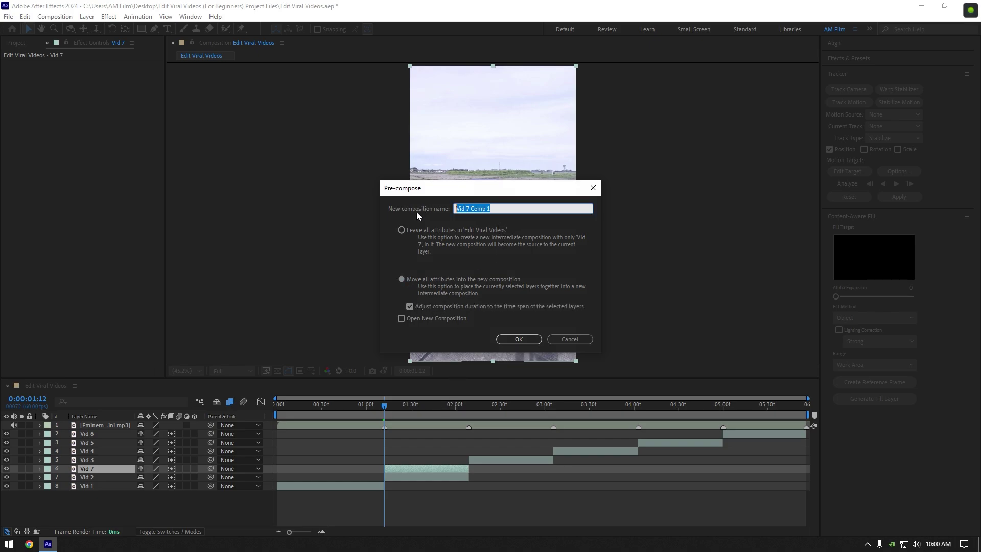
pyautogui.write('Effect')
pyautogui.click(519, 339)
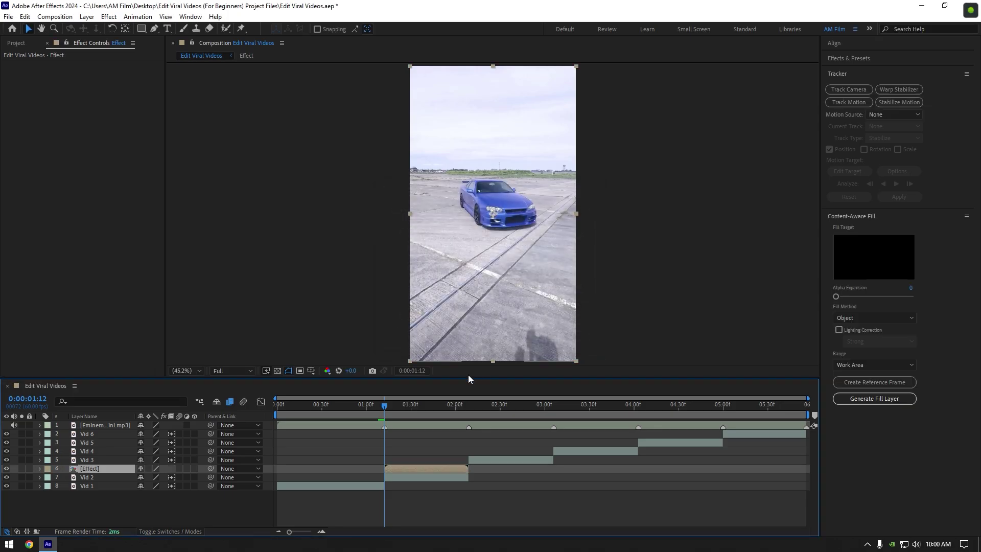
# - Freeze the Effect layer on its frame at 0:00:01:12
pyautogui.rightClick(394, 467)
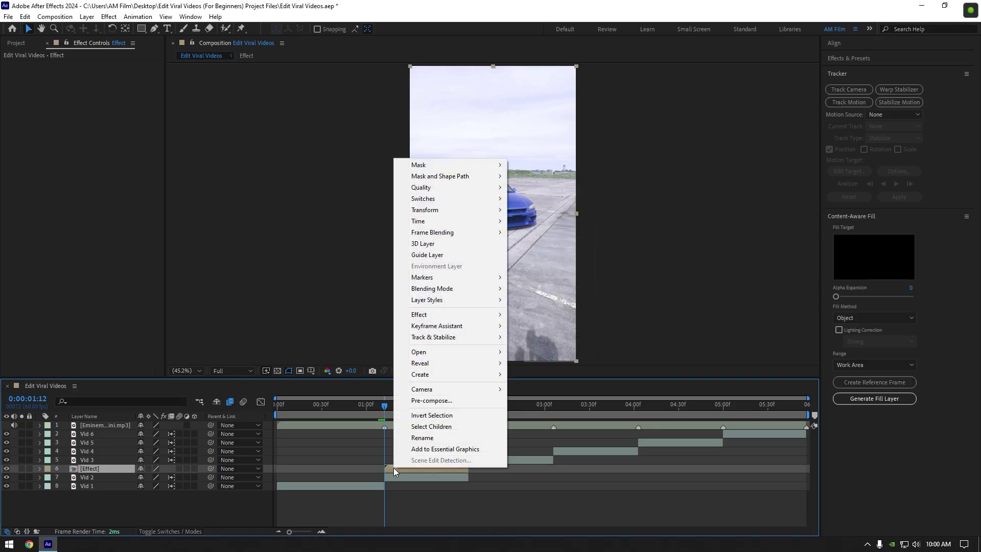
pyautogui.moveTo(422, 223)
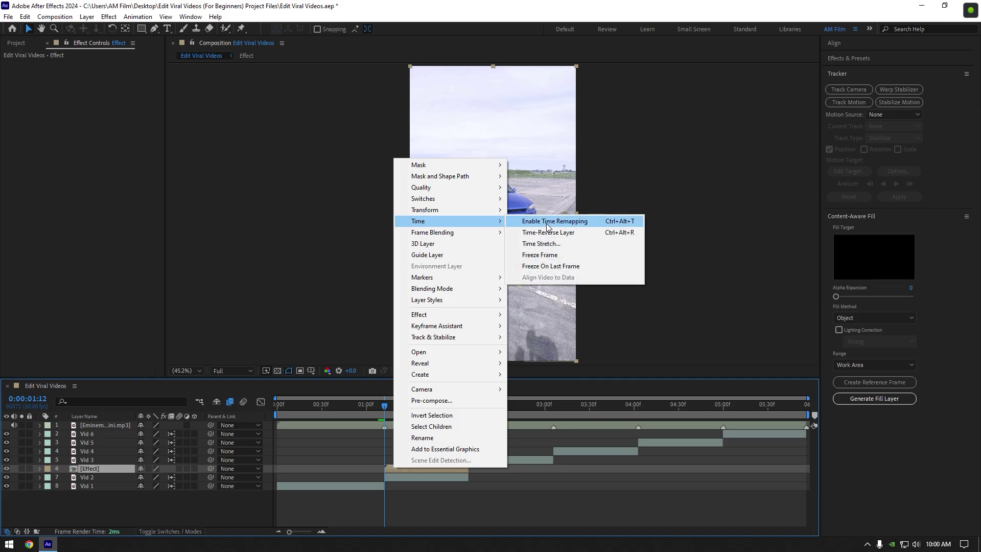
pyautogui.click(544, 255)
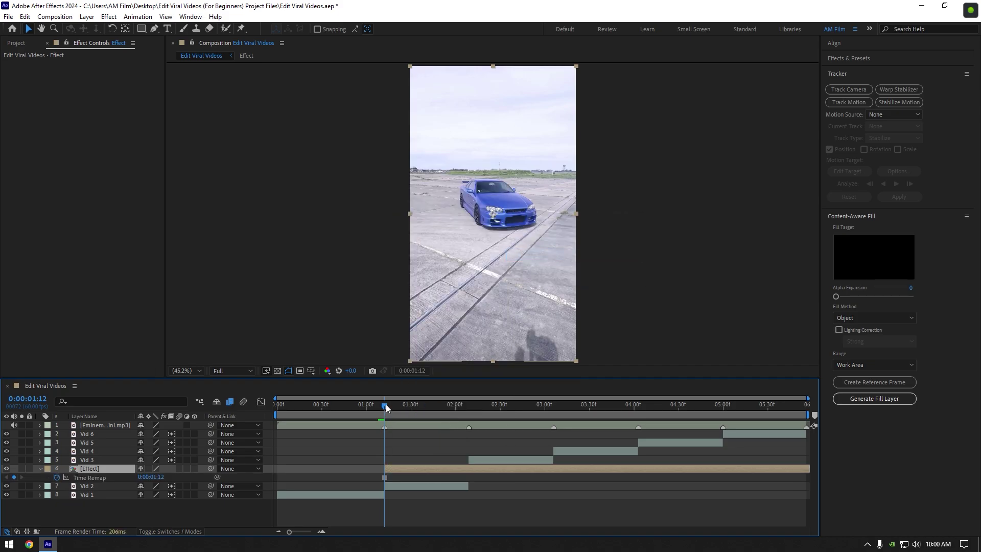
# - Reposition and trim the frozen Effect layer to span from 0:00:00:52 to the start of Vid 2 at 0:00:01:12
pyautogui.hotkey('shift', 'pageup')
pyautogui.hotkey('shift', 'pageup')
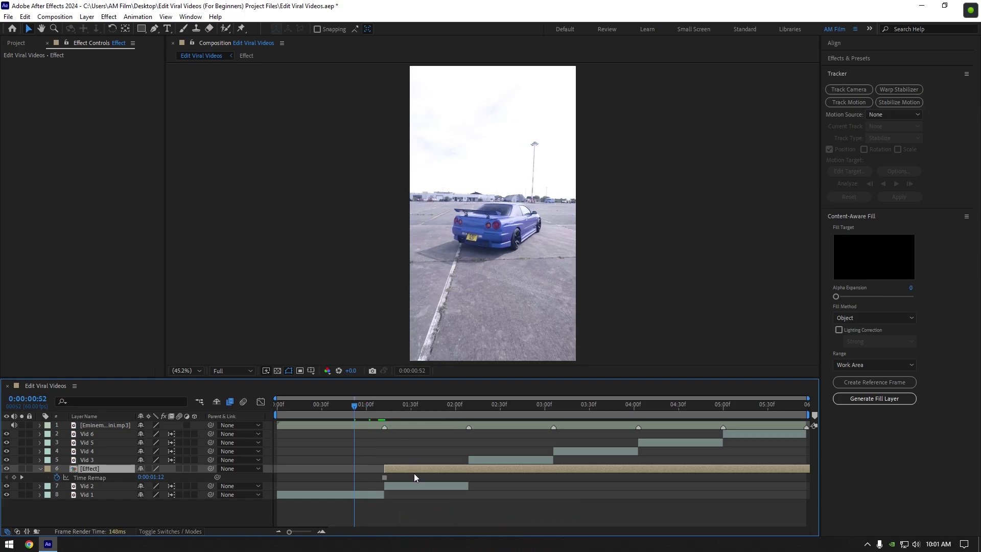
pyautogui.moveTo(415, 467); pyautogui.dragTo(386, 468)
pyautogui.click(360, 403)
pyautogui.moveTo(360, 403)
pyautogui.mouseDown()
pyautogui.moveTo(384, 405)
pyautogui.moveTo(355, 406)
pyautogui.mouseUp()
pyautogui.hotkey('ctrl', 'shift', 'd')
pyautogui.press('Delete')
pyautogui.click(370, 469)
pyautogui.press('u')
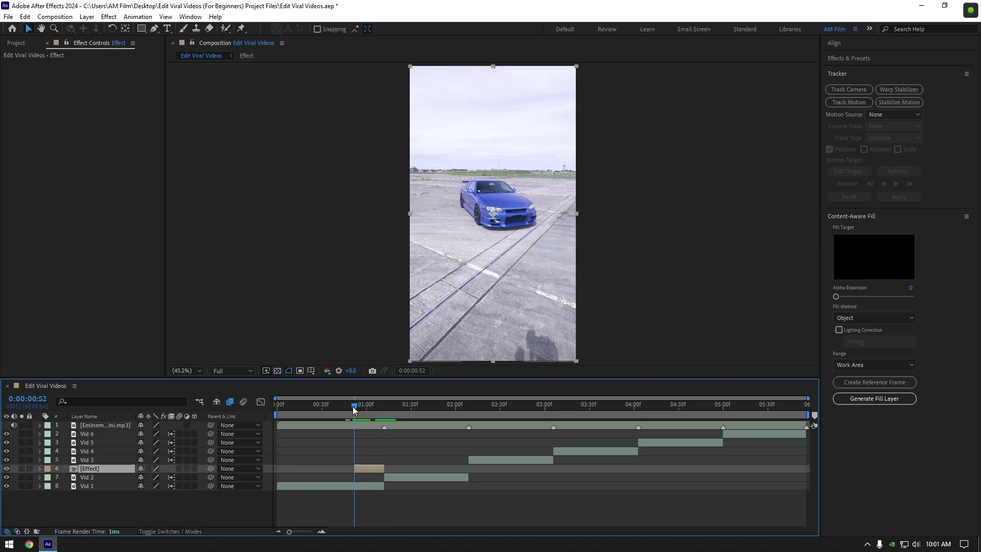
# - Start a Pen tool mask on the Effect layer, tracing the car's lower side, front wheel and front bumper
pyautogui.click(154, 29)
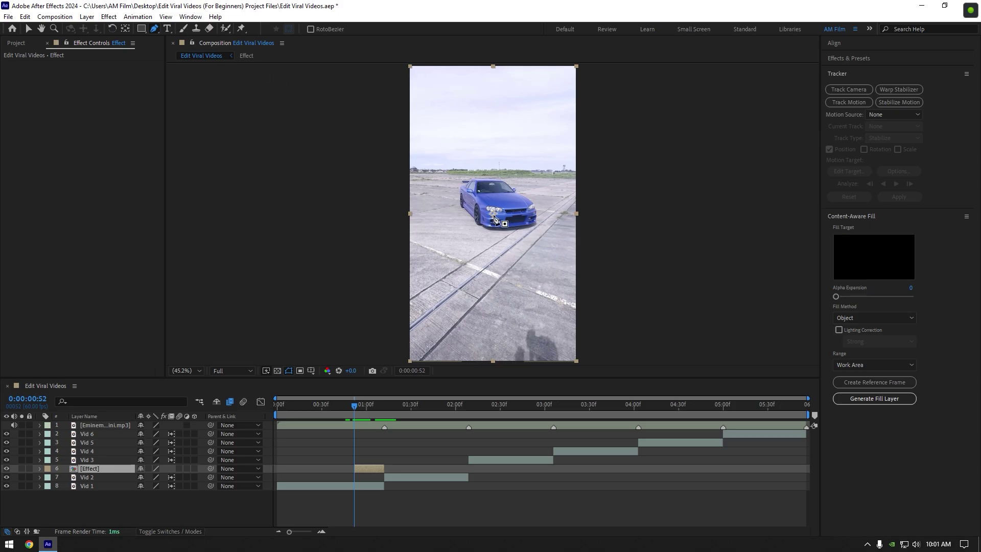
pyautogui.scroll(5, 489, 218)
pyautogui.click(366, 191)
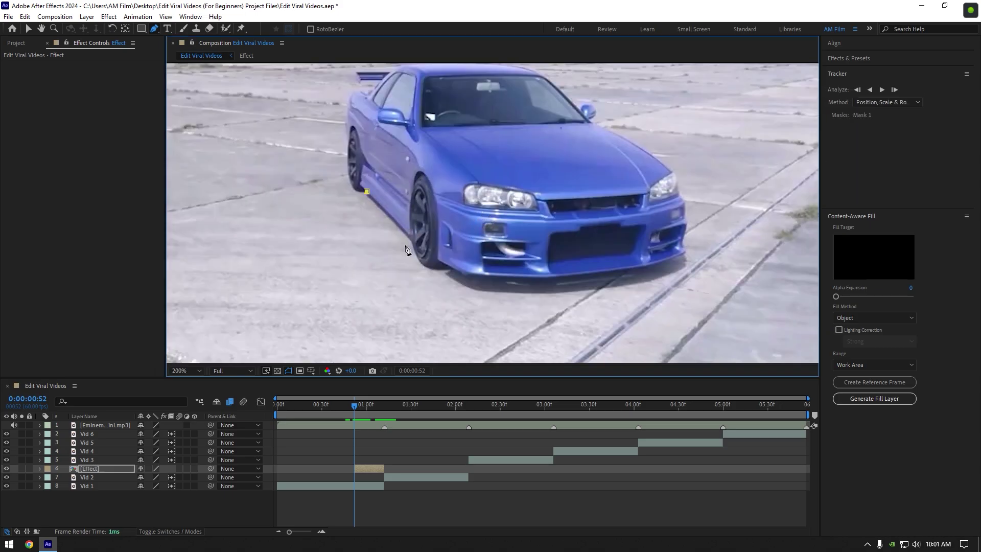
pyautogui.click(410, 235)
pyautogui.scroll(1, 420, 252)
pyautogui.moveTo(485, 155); pyautogui.dragTo(486, 162)
pyautogui.moveTo(499, 199); pyautogui.dragTo(506, 208)
pyautogui.moveTo(532, 215); pyautogui.dragTo(590, 227)
pyautogui.click(556, 210)
pyautogui.moveTo(643, 230); pyautogui.dragTo(656, 228)
pyautogui.moveTo(438, 263); pyautogui.dragTo(475, 260)
pyautogui.moveTo(607, 250); pyautogui.dragTo(630, 248)
pyautogui.moveTo(756, 218); pyautogui.dragTo(763, 207)
# - Continue the mask path up the car's front corner, along the hood, side mirror, windshield and roof
pyautogui.click(760, 106)
pyautogui.moveTo(760, 105); pyautogui.dragTo(518, 242)
pyautogui.click(423, 158)
pyautogui.moveTo(321, 102); pyautogui.dragTo(486, 328)
pyautogui.moveTo(438, 294); pyautogui.dragTo(425, 269)
pyautogui.click(414, 277)
pyautogui.click(400, 267)
pyautogui.click(334, 211)
pyautogui.moveTo(322, 205); pyautogui.dragTo(619, 275)
pyautogui.moveTo(585, 262); pyautogui.dragTo(557, 258)
pyautogui.click(490, 257)
pyautogui.click(397, 258)
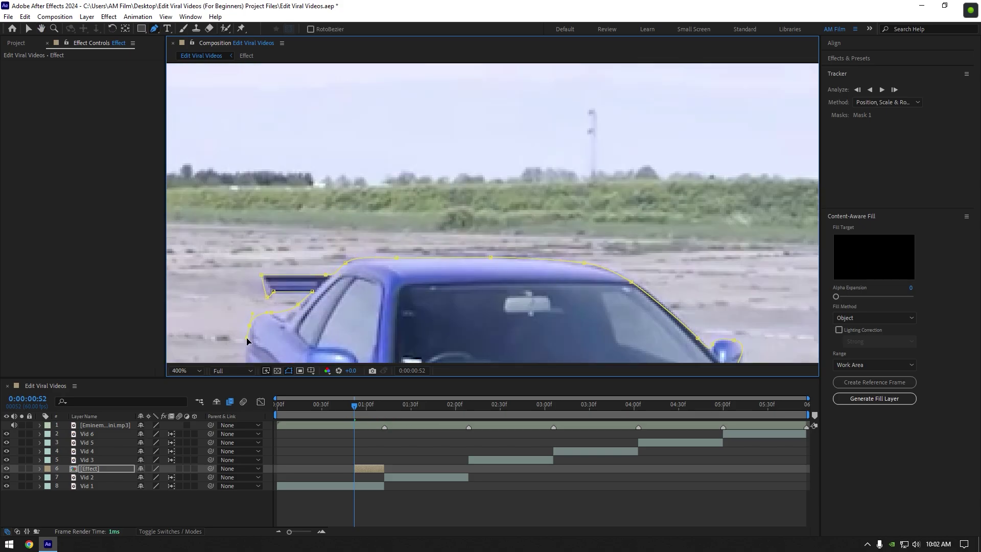
# - Trace the car's rear side and rear wheel and close the mask path at its starting point
pyautogui.moveTo(247, 341); pyautogui.dragTo(399, 207)
pyautogui.click(395, 225)
pyautogui.click(391, 272)
pyautogui.moveTo(408, 317); pyautogui.dragTo(408, 225)
pyautogui.click(396, 214)
pyautogui.click(399, 258)
pyautogui.moveTo(411, 288); pyautogui.dragTo(418, 289)
pyautogui.click(434, 289)
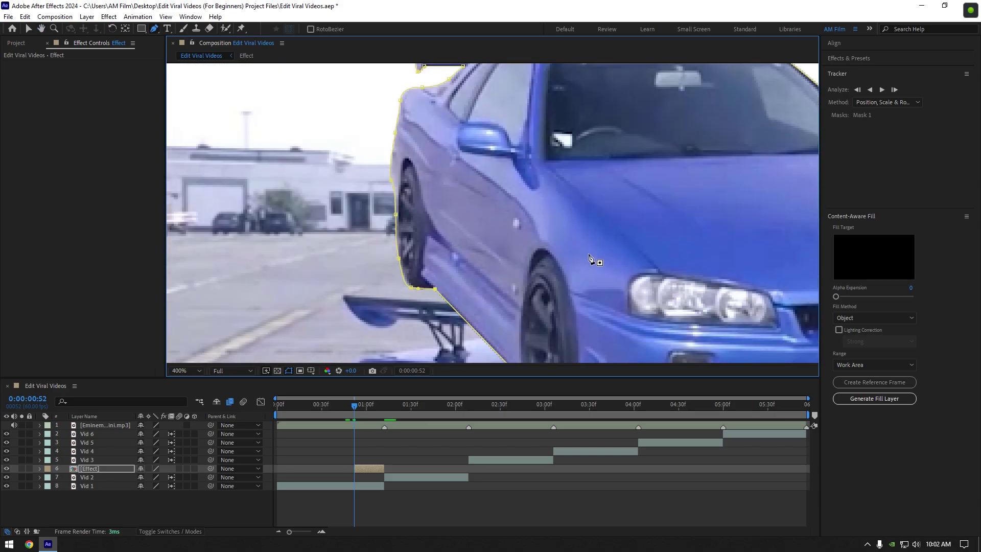
pyautogui.scroll(-2, 597, 256)
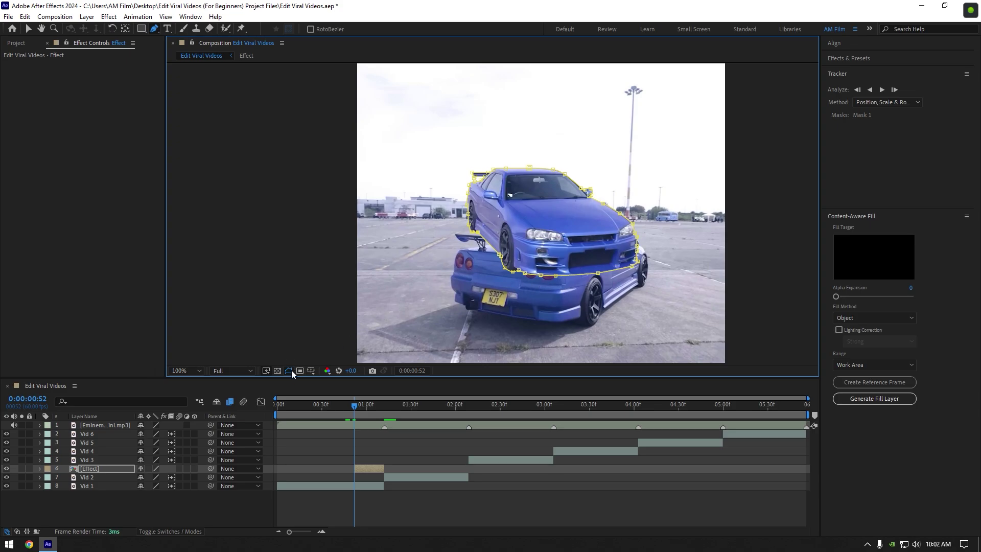
# - Hide the mask outline and add a Position keyframe to the Effect layer at 0:00:01:12
pyautogui.click(290, 369)
pyautogui.moveTo(372, 404)
pyautogui.mouseDown()
pyautogui.moveTo(365, 409)
pyautogui.moveTo(382, 412)
pyautogui.mouseUp()
pyautogui.click(372, 468)
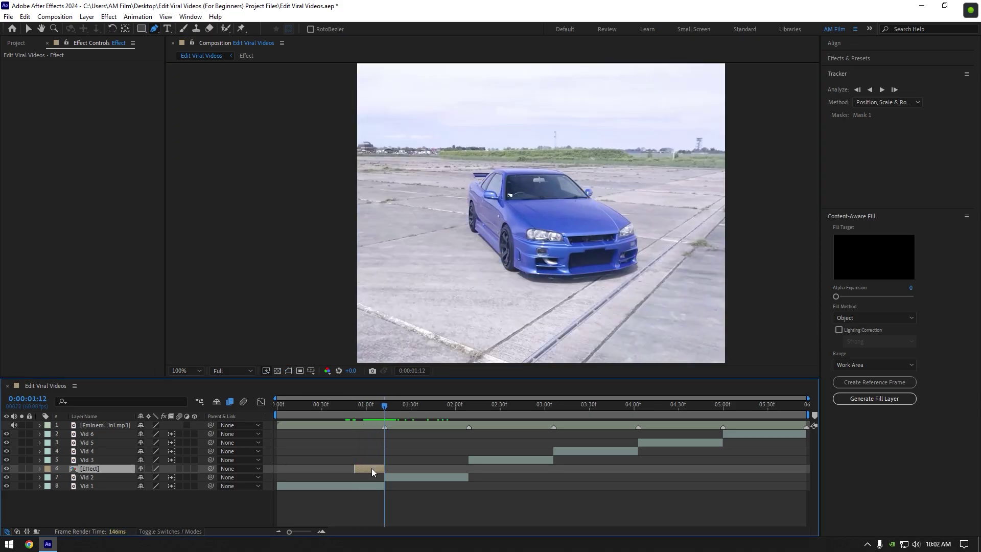
pyautogui.press('p')
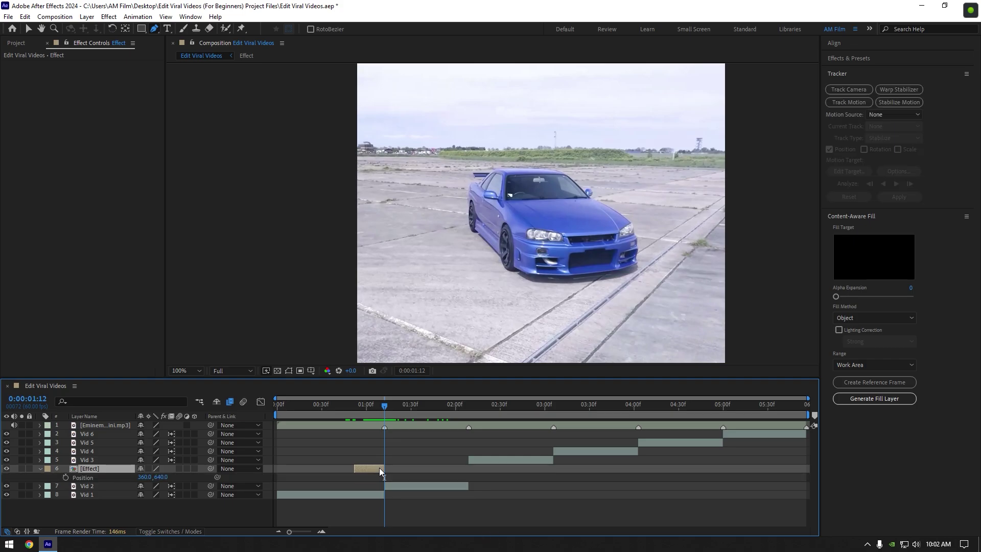
pyautogui.click(66, 477)
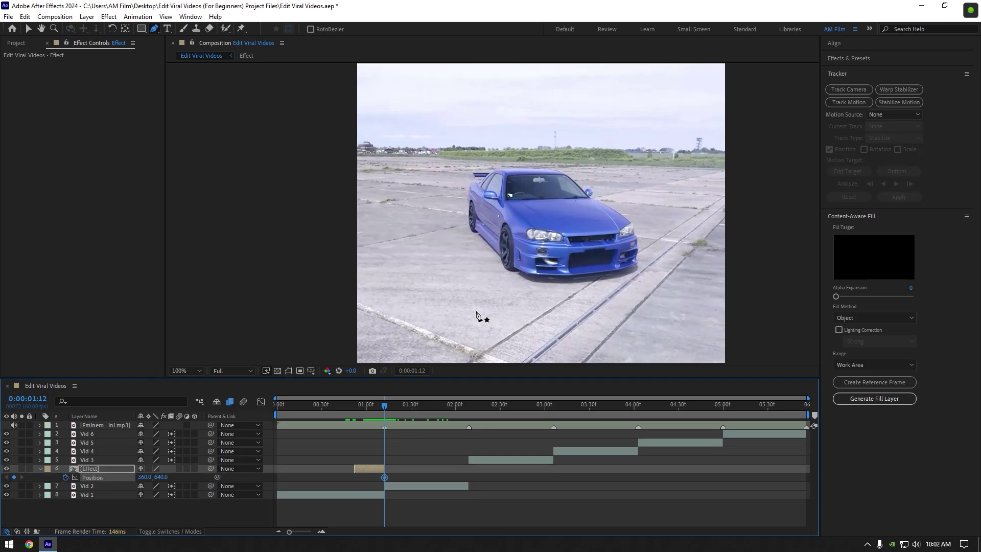
# - At 0:00:00:52, set the Effect layer's Position to 360, -89 so the cut-out car starts above the frame
pyautogui.scroll(-2, 477, 310)
pyautogui.moveTo(384, 405); pyautogui.dragTo(354, 409)
pyautogui.press('v')
pyautogui.moveTo(160, 477); pyautogui.dragTo(124, 479)
pyautogui.moveTo(354, 406)
pyautogui.mouseDown()
pyautogui.moveTo(335, 406)
pyautogui.moveTo(367, 409)
pyautogui.mouseUp()
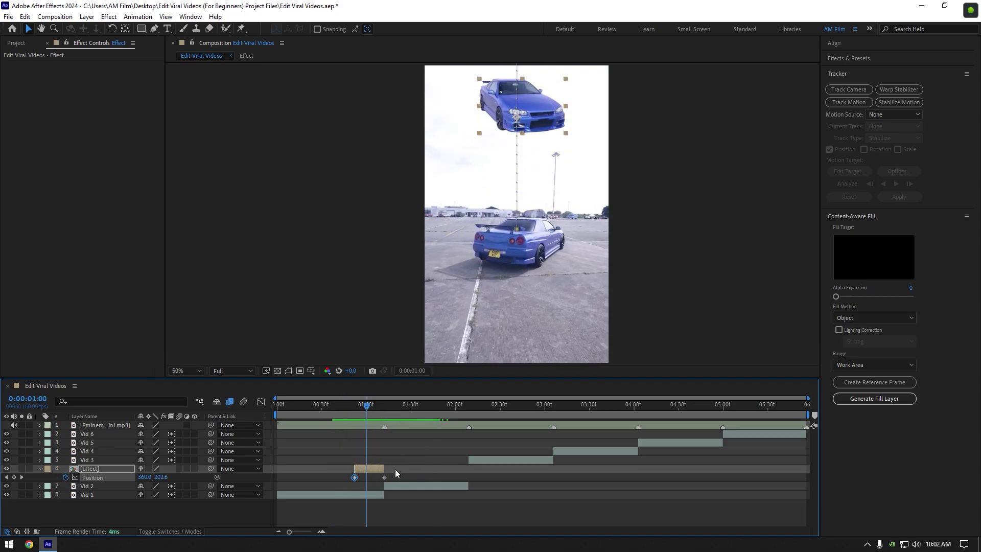
# - Apply Easy Ease to both Position keyframes of the Effect layer
pyautogui.moveTo(397, 473); pyautogui.dragTo(339, 482)
pyautogui.press('F9')
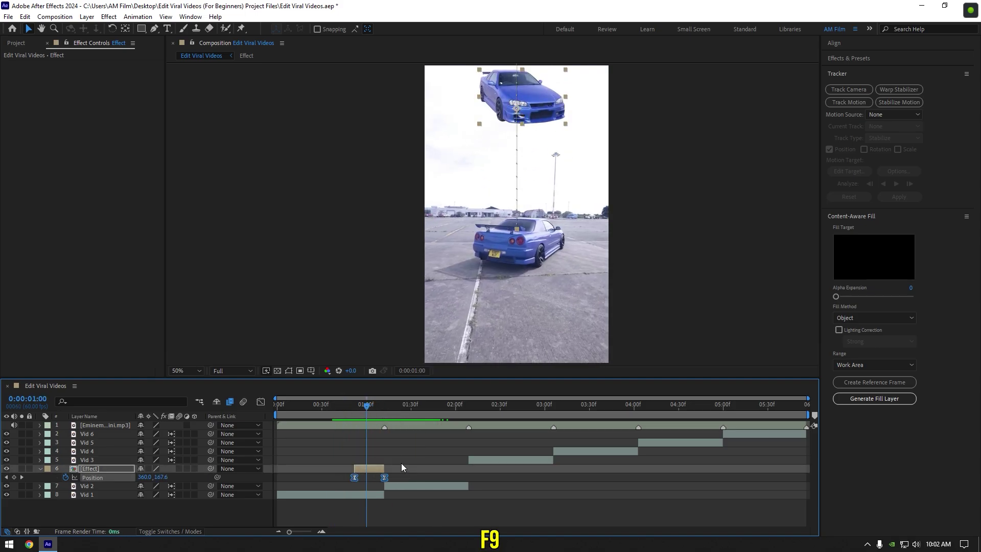
pyautogui.click(361, 404)
pyautogui.moveTo(361, 406); pyautogui.dragTo(355, 406)
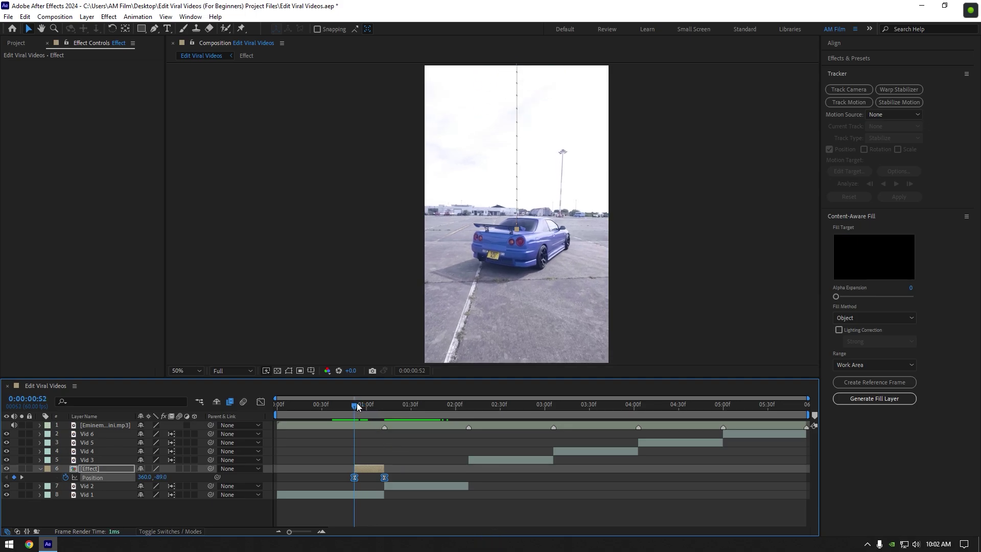
# - Reshape the Effect layer's Position speed graph so the speed peaks close to the second keyframe, and play back the drop
pyautogui.click(261, 402)
pyautogui.rightClick(395, 477)
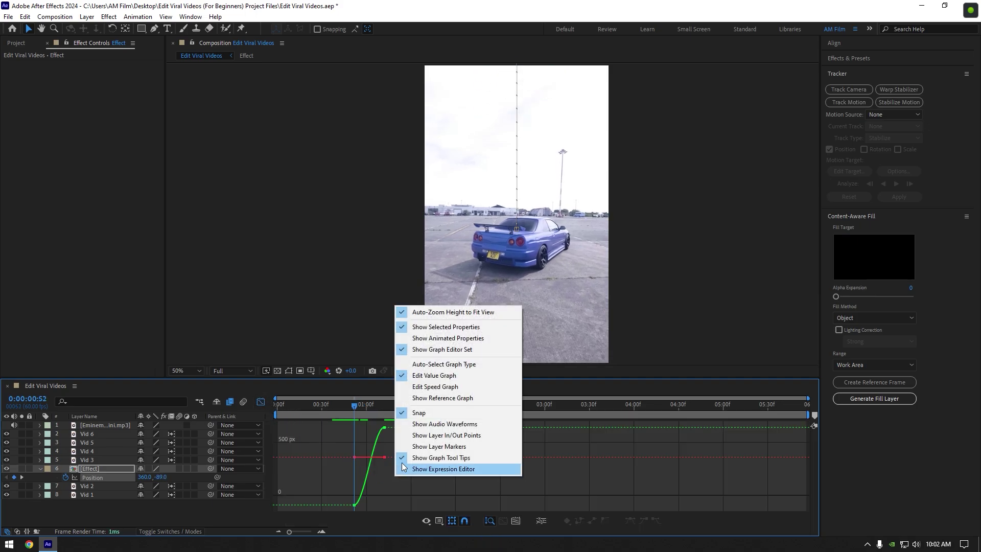
pyautogui.click(447, 390)
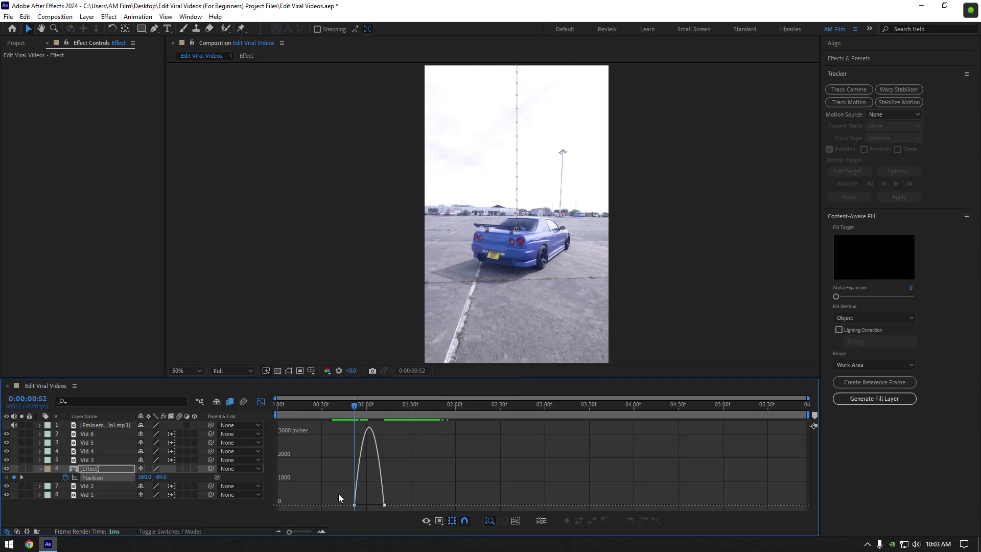
pyautogui.moveTo(360, 505); pyautogui.dragTo(379, 507)
pyautogui.moveTo(354, 404); pyautogui.dragTo(336, 404)
pyautogui.press('space')
pyautogui.press('space')
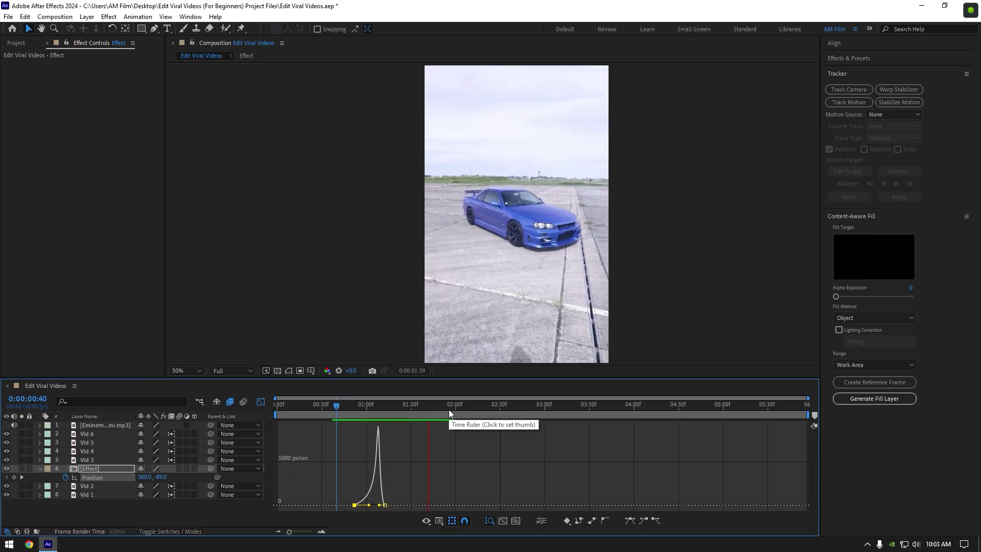
# - Return to the layer timeline, enable motion blur on the Effect layer and play back the transition
pyautogui.click(261, 402)
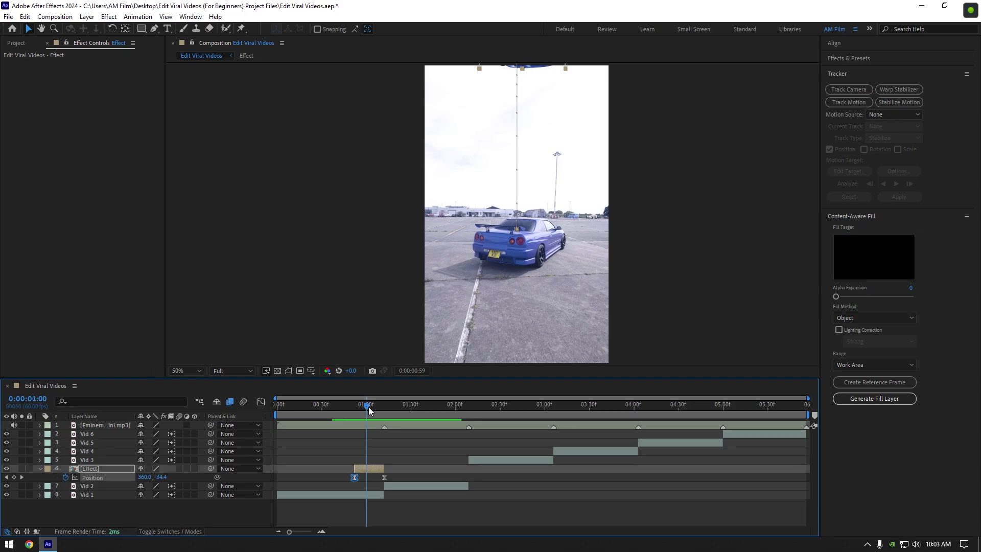
pyautogui.click(180, 468)
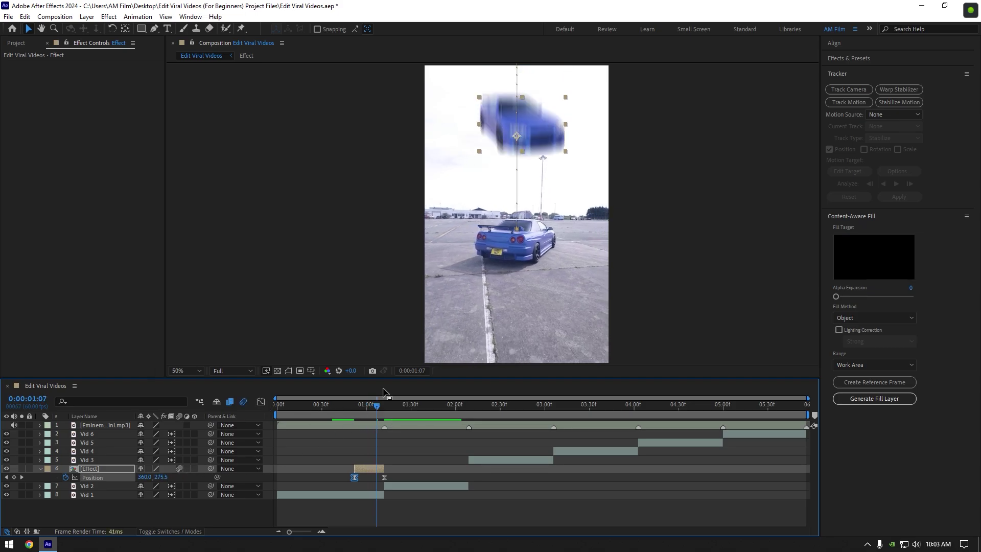
pyautogui.press('space')
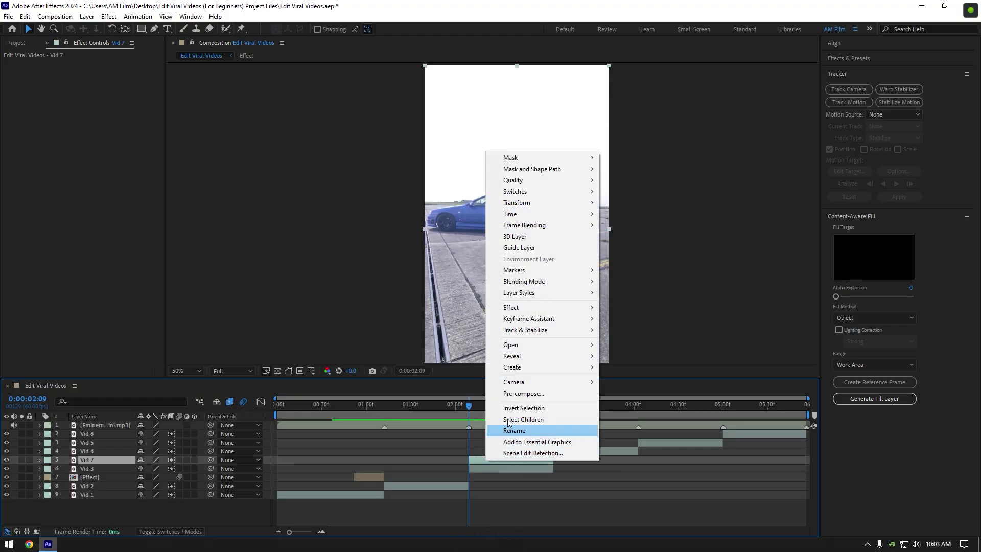
# - Pre-compose the Vid 7 layer as "Car only"
pyautogui.click(511, 393)
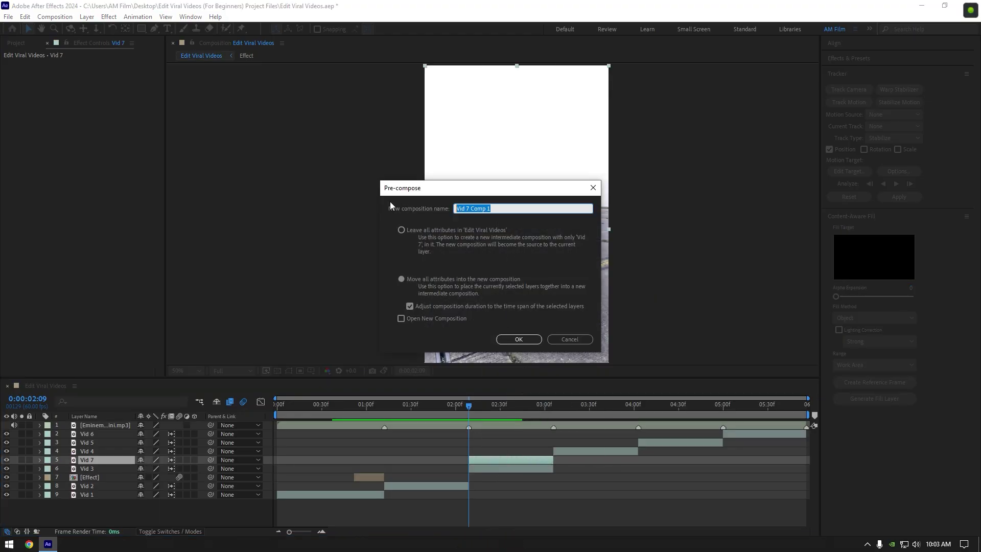
pyautogui.write('Car only')
pyautogui.press('Return')
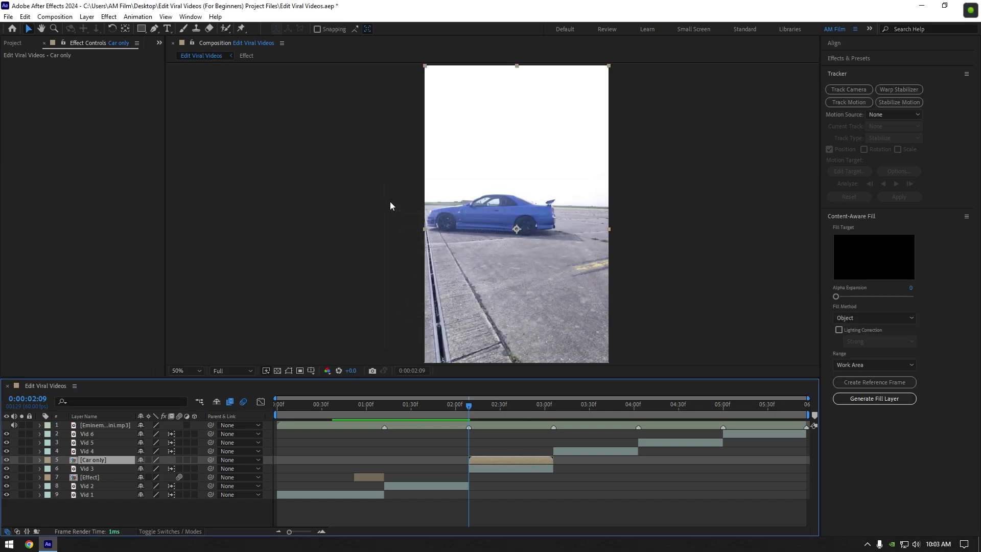
# - Open the Car only layer for rotoscoping and paint Roto Brush strokes over the whole car, including its wheels and rear spoiler
pyautogui.click(225, 29)
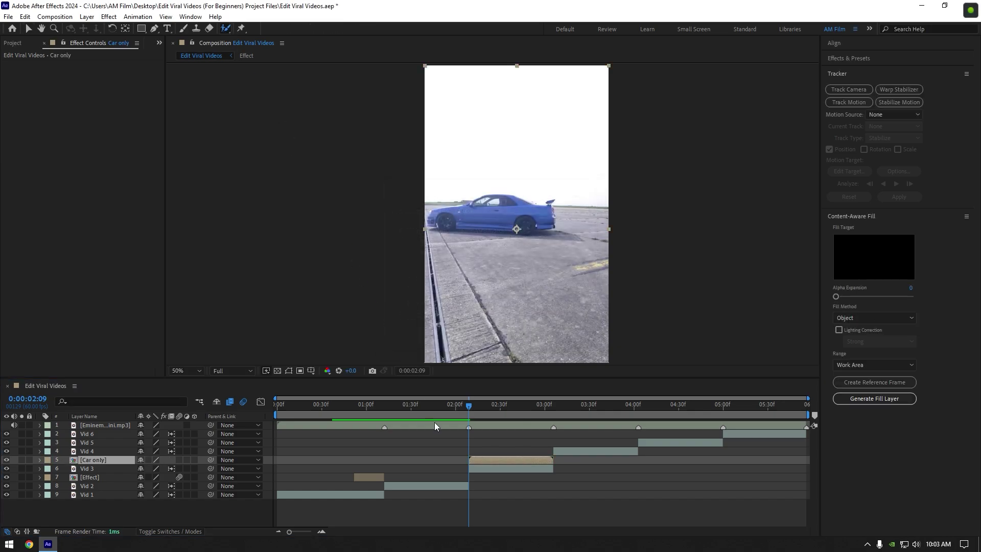
pyautogui.doubleClick(479, 459)
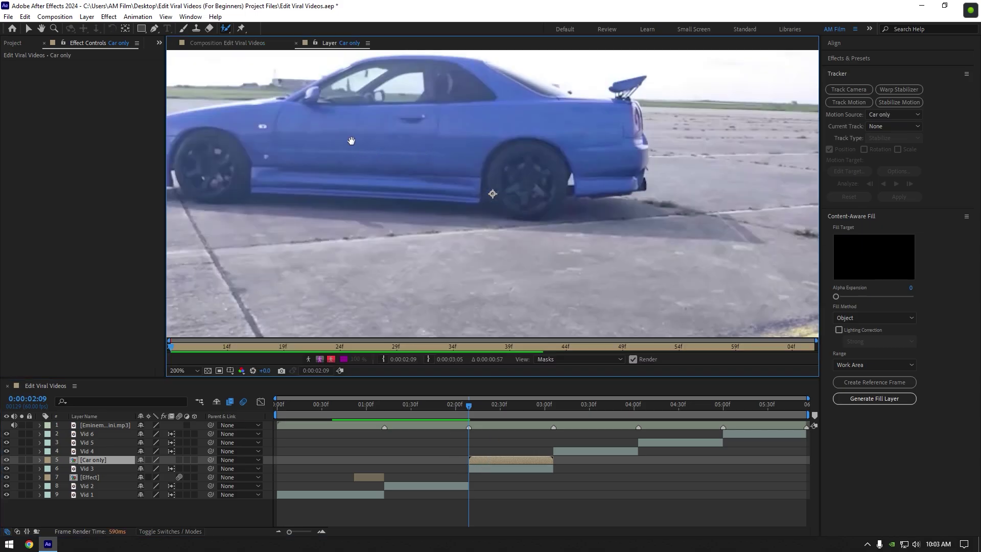
pyautogui.moveTo(347, 136); pyautogui.dragTo(438, 206)
pyautogui.hotkey('alt', 'w')
pyautogui.moveTo(242, 212); pyautogui.dragTo(252, 216)
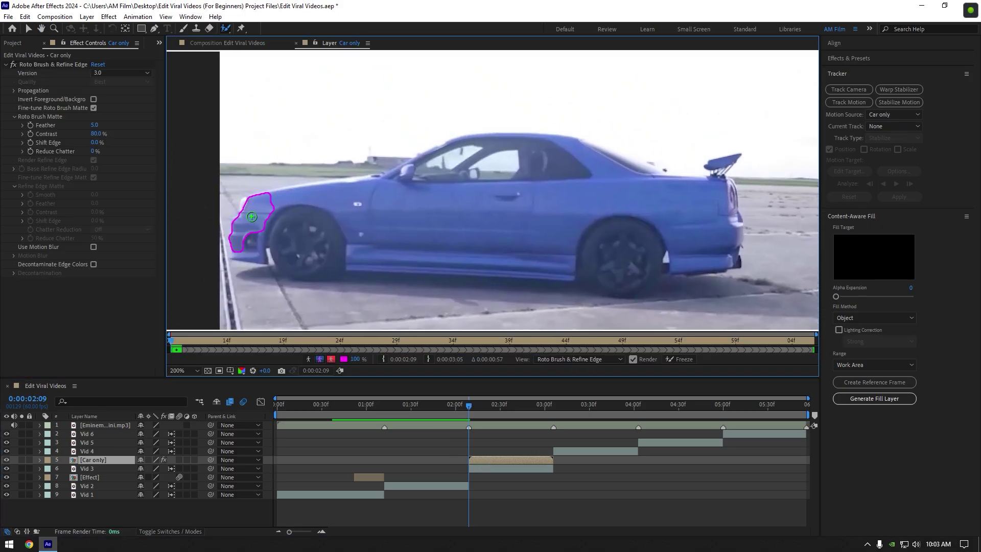
pyautogui.moveTo(248, 252); pyautogui.dragTo(324, 241)
pyautogui.moveTo(583, 267); pyautogui.dragTo(733, 259)
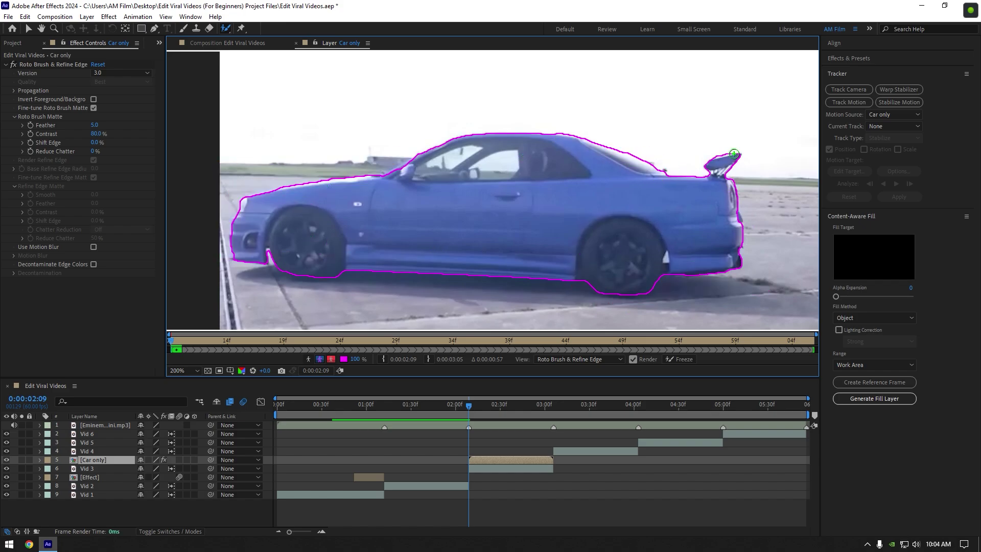
# - Propagate the Roto Brush selection through the clip, correcting the rear spoiler area at 0:00:02:10
pyautogui.press(',')
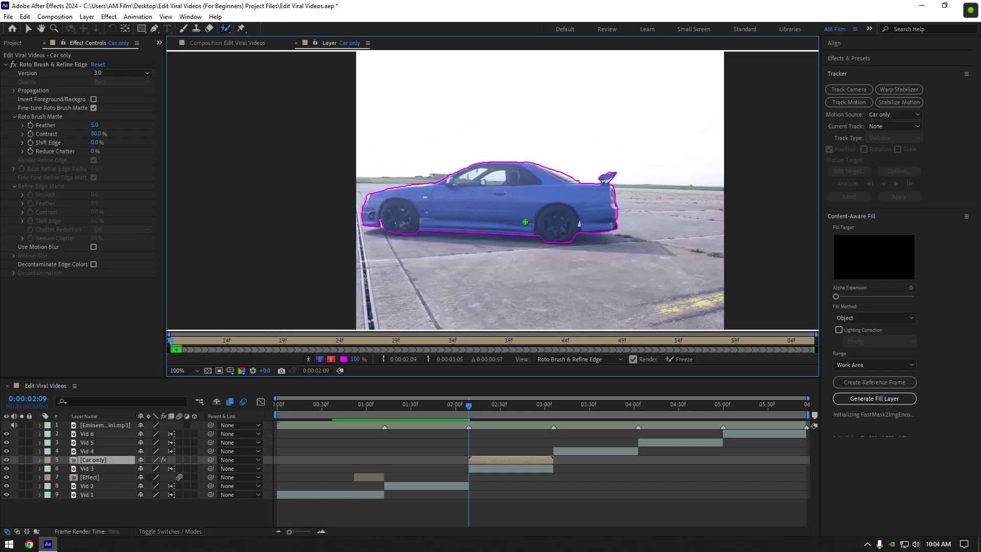
pyautogui.press('space')
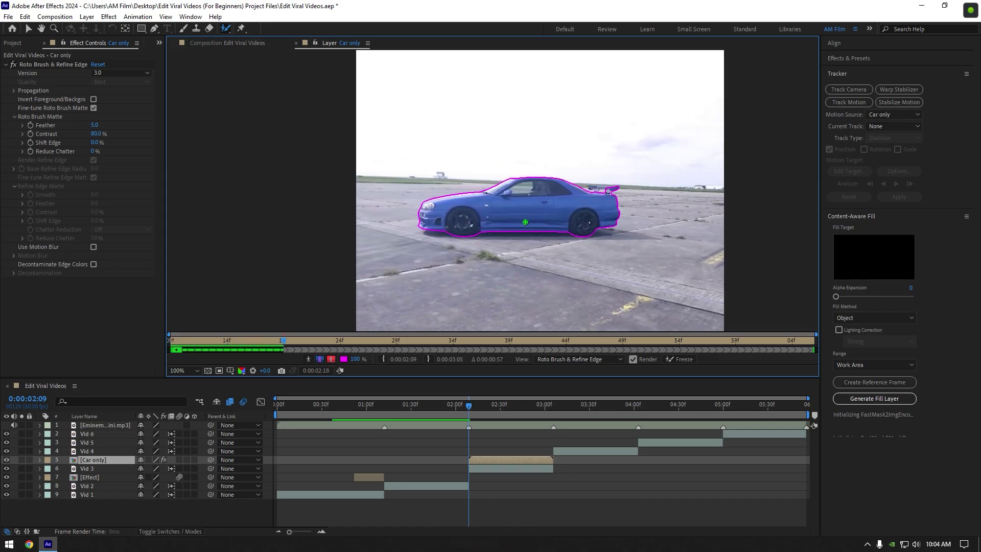
pyautogui.press('.')
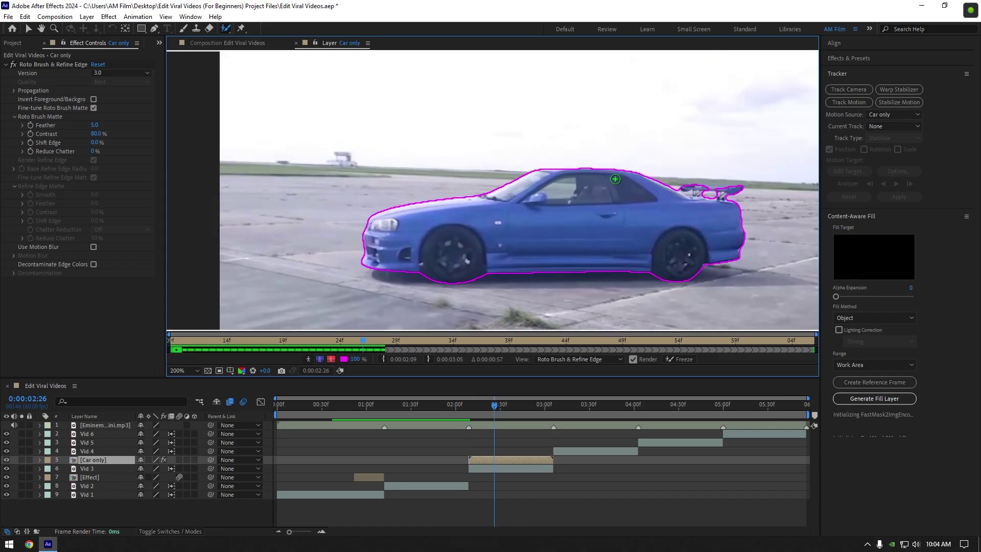
pyautogui.click(470, 405)
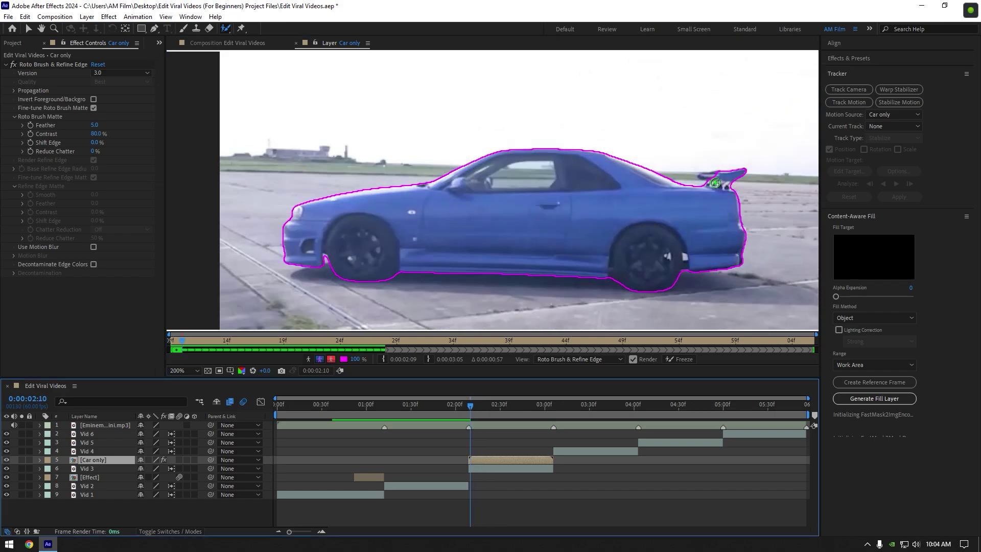
pyautogui.moveTo(713, 179); pyautogui.dragTo(705, 176)
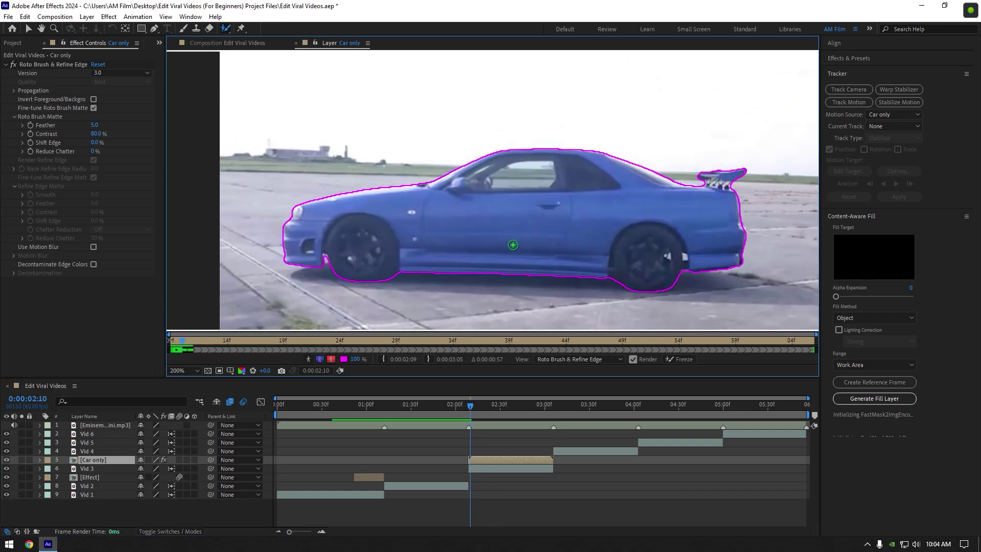
pyautogui.press('space')
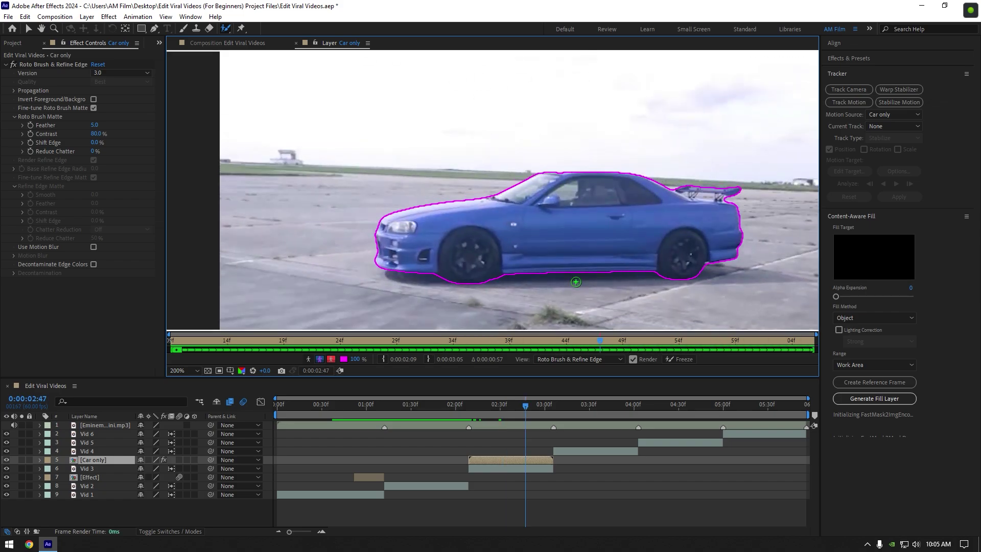
# - Set the Roto Brush matte's Feather to 10 and freeze the propagation
pyautogui.click(94, 125)
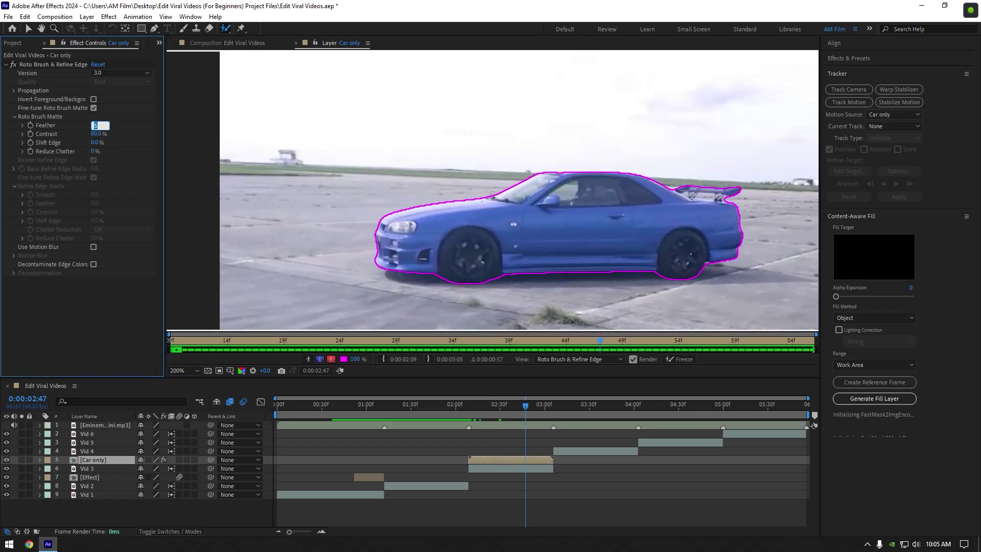
pyautogui.write('10')
pyautogui.press('Return')
pyautogui.click(676, 360)
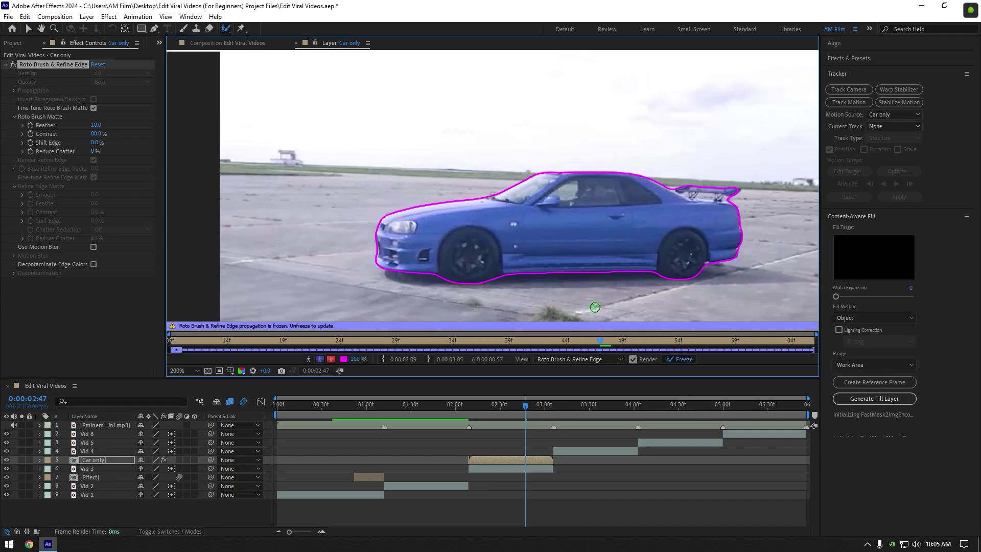
# - Back in the Edit Viral Videos composition, duplicate the Car only layer and rename the lower copy "Car Slide"
pyautogui.press('v')
pyautogui.click(228, 43)
pyautogui.hotkey('ctrl', 'd')
pyautogui.click(498, 467)
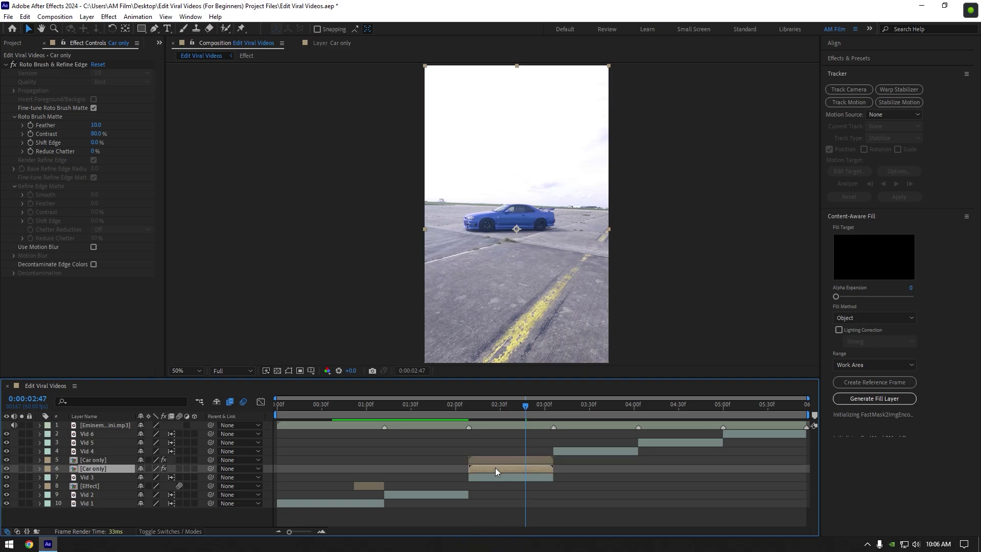
pyautogui.rightClick(495, 468)
pyautogui.click(532, 448)
pyautogui.write('Car Slide')
pyautogui.press('Return')
# - Apply the Offset effect to the Car Slide layer
pyautogui.click(480, 406)
pyautogui.hotkey('ctrl', 'space')
pyautogui.write('off')
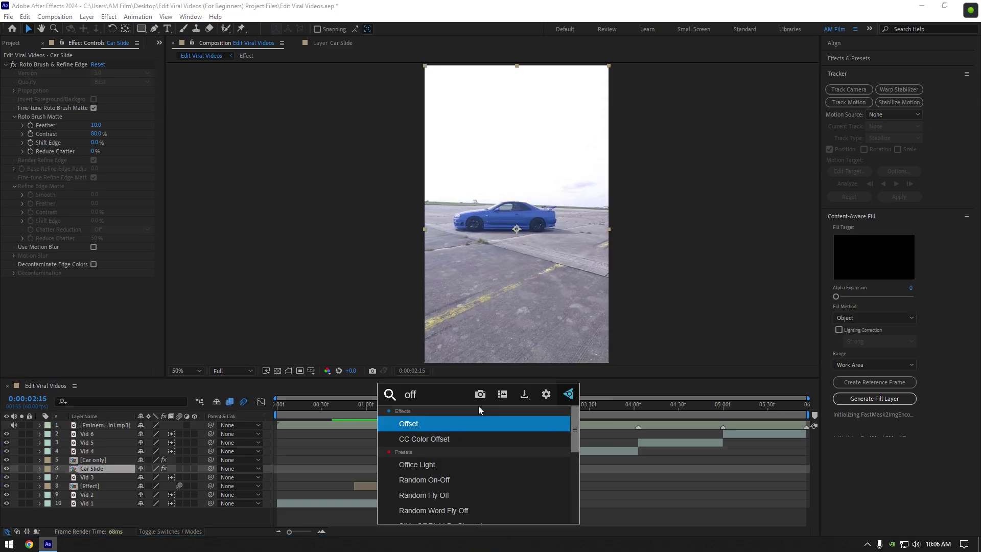
pyautogui.press('Return')
# - Add a Shift Center To keyframe for the Offset effect at the Car Slide layer's first frame, 0:00:02:09
pyautogui.moveTo(476, 406); pyautogui.dragTo(470, 407)
pyautogui.click(321, 530)
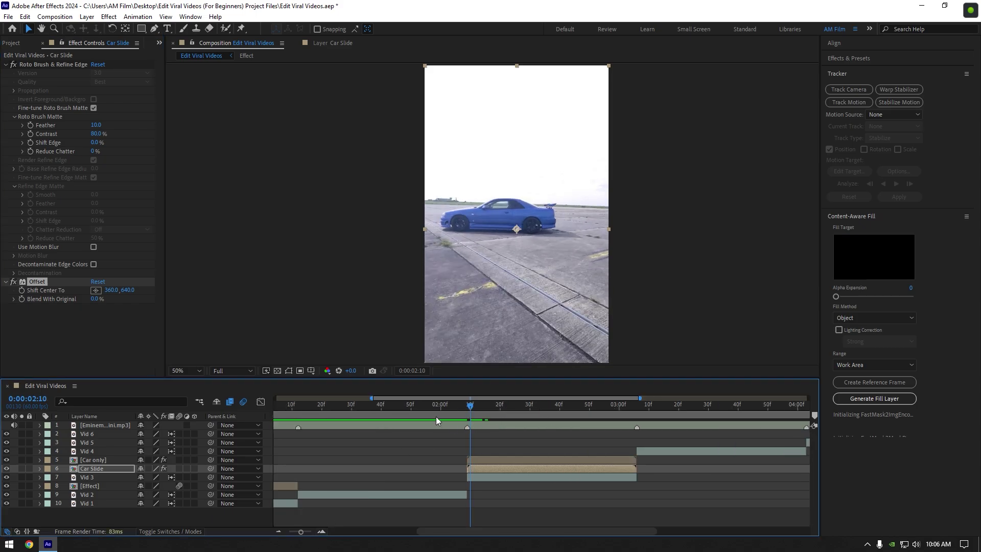
pyautogui.press('pageup')
pyautogui.click(21, 293)
# - At 0:00:03:04, set the Offset effect's Shift Center To to 5399, 640, lining the sliding copy up with the car
pyautogui.moveTo(469, 412); pyautogui.dragTo(632, 405)
pyautogui.moveTo(114, 289); pyautogui.dragTo(267, 290)
pyautogui.scroll(3, 518, 233)
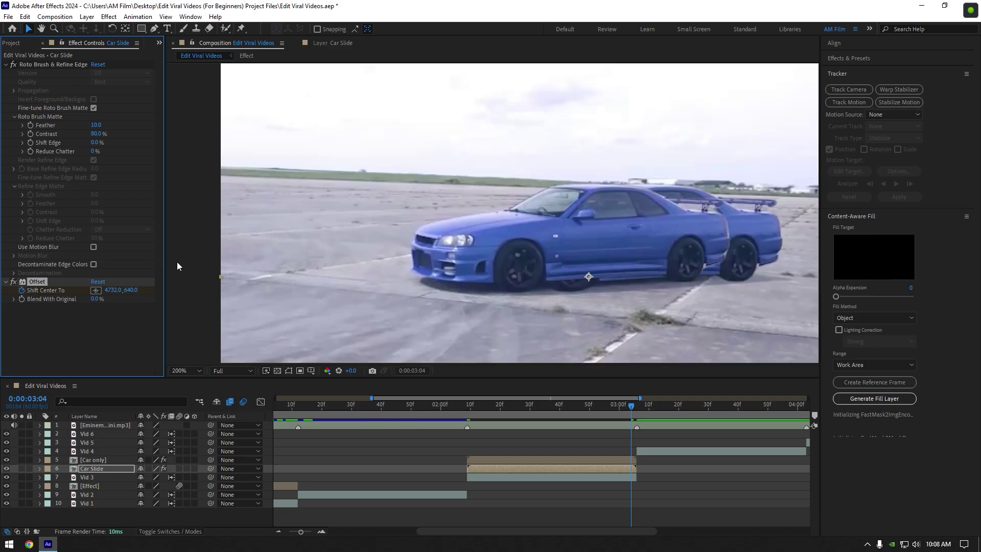
pyautogui.moveTo(106, 290); pyautogui.dragTo(456, 297)
pyautogui.scroll(-3, 456, 298)
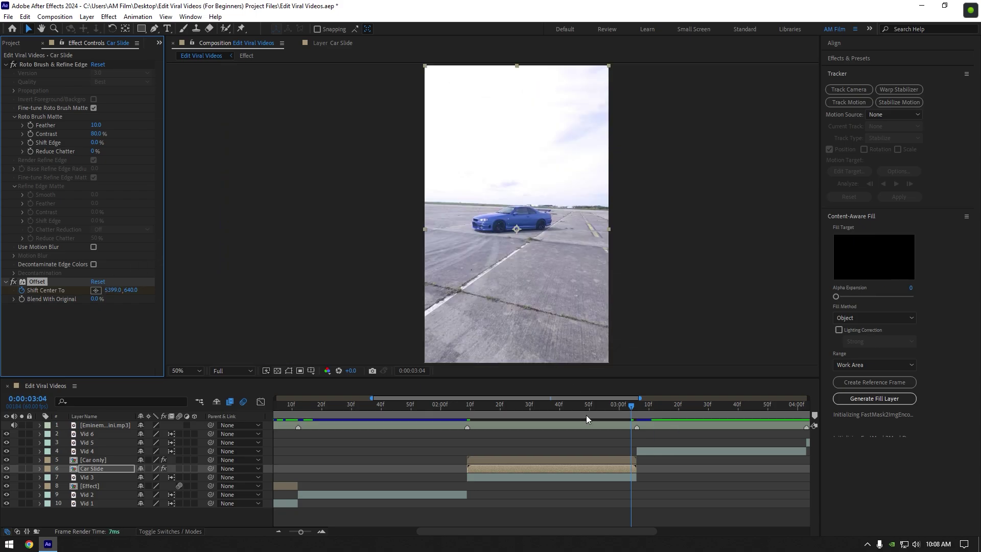
# - Move the second Shift Center To keyframe to the end of the Car Slide layer and play back the slide from 0:00:02:09
pyautogui.click(608, 470)
pyautogui.press('u')
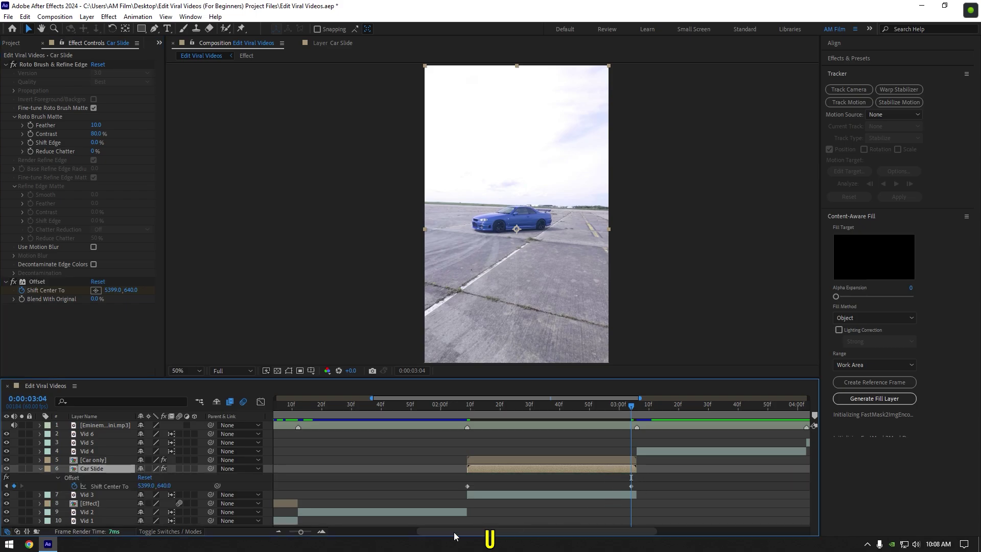
pyautogui.click(325, 533)
pyautogui.moveTo(632, 486); pyautogui.dragTo(644, 490)
pyautogui.moveTo(638, 412); pyautogui.dragTo(303, 426)
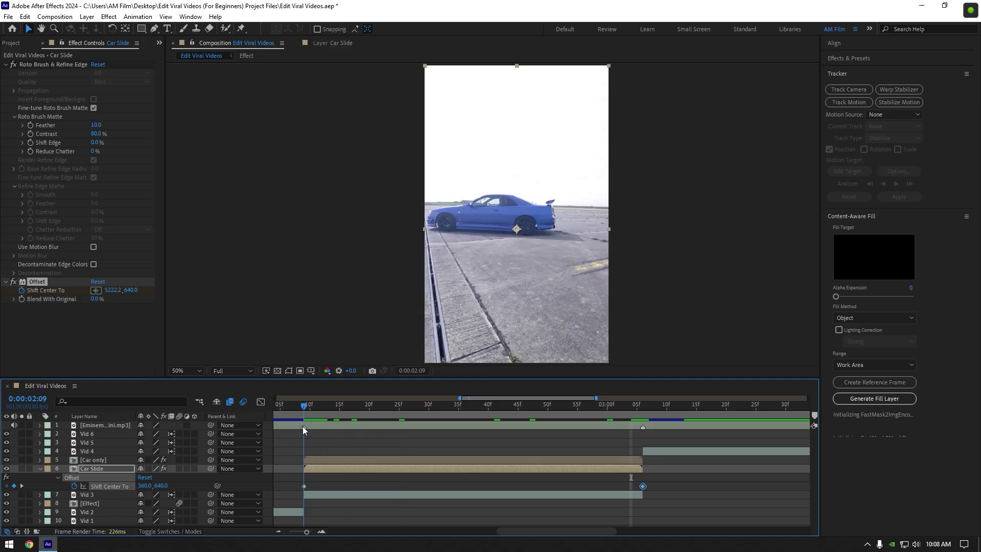
pyautogui.click(278, 532)
pyautogui.press('space')
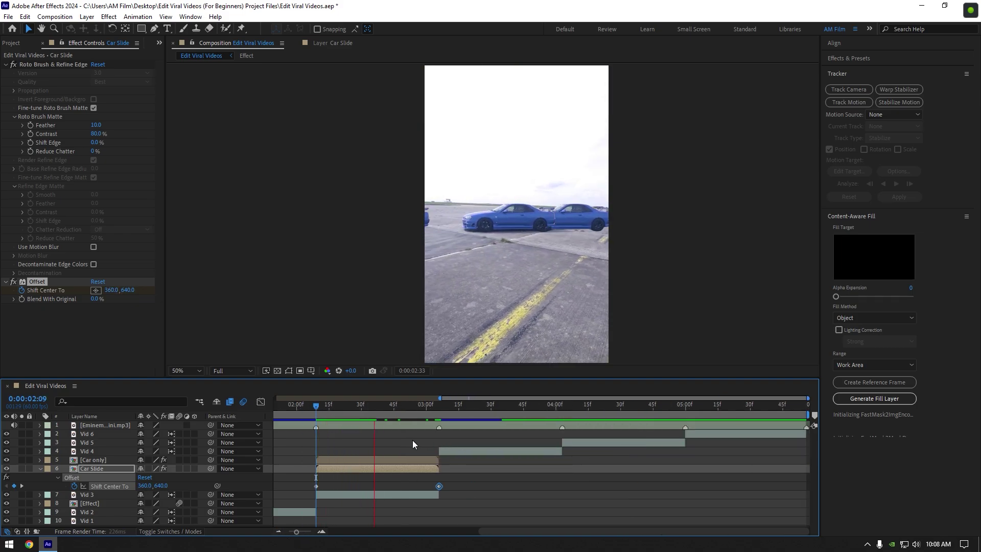
pyautogui.press('space')
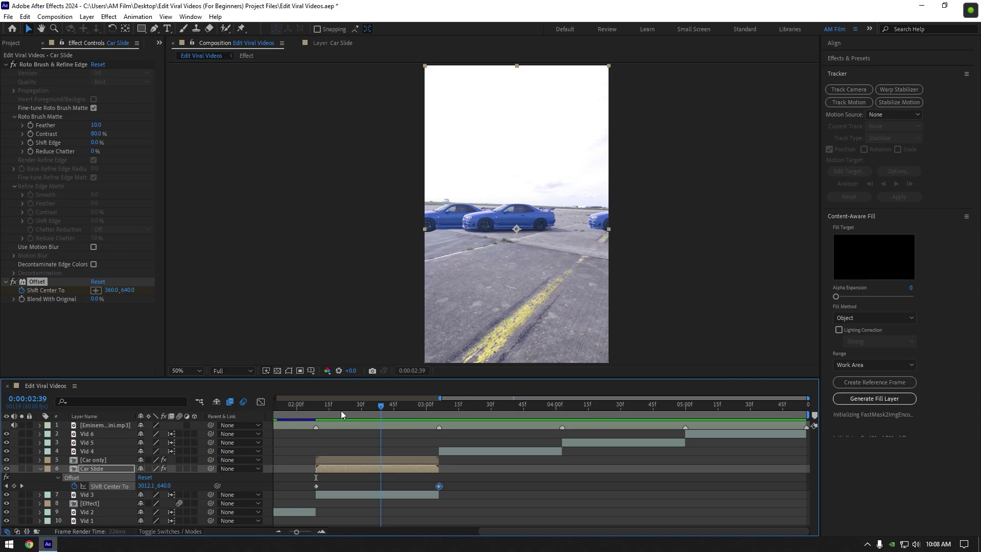
# - Try CC Force Motion Blur on the Car Slide layer at 0:00:02:30, then remove the effect
pyautogui.click(360, 410)
pyautogui.hotkey('ctrl', 'space')
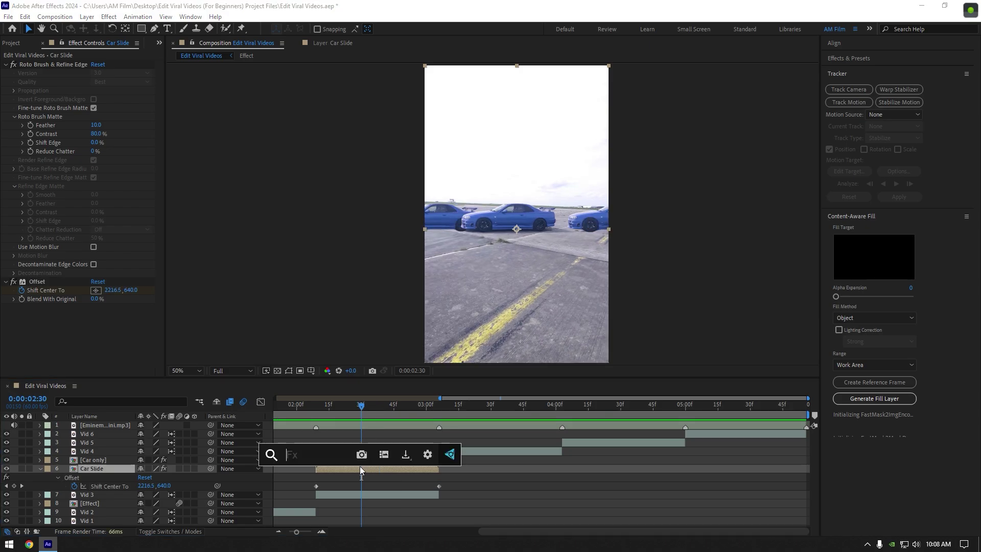
pyautogui.write('cc fo')
pyautogui.press('Return')
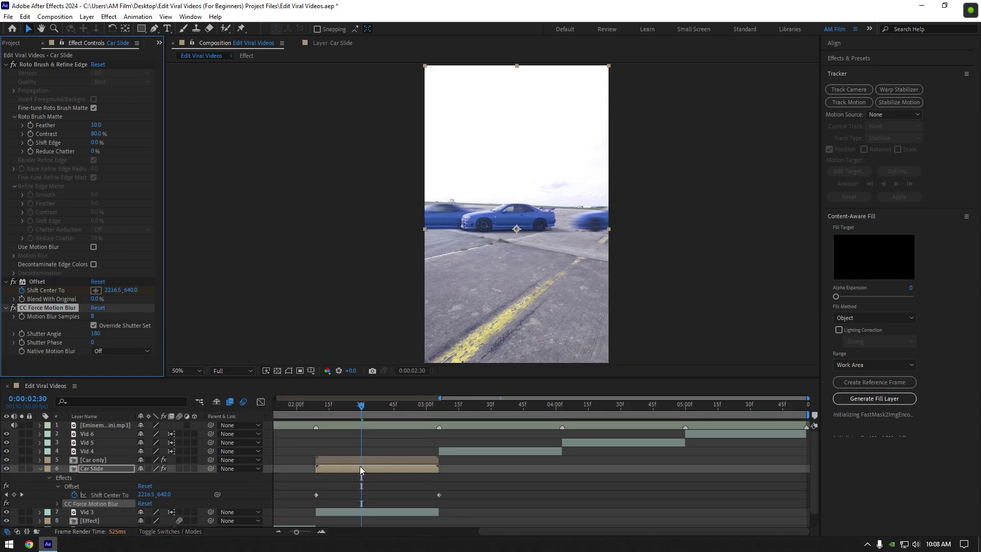
pyautogui.scroll(2, 557, 215)
pyautogui.scroll(-2, 557, 215)
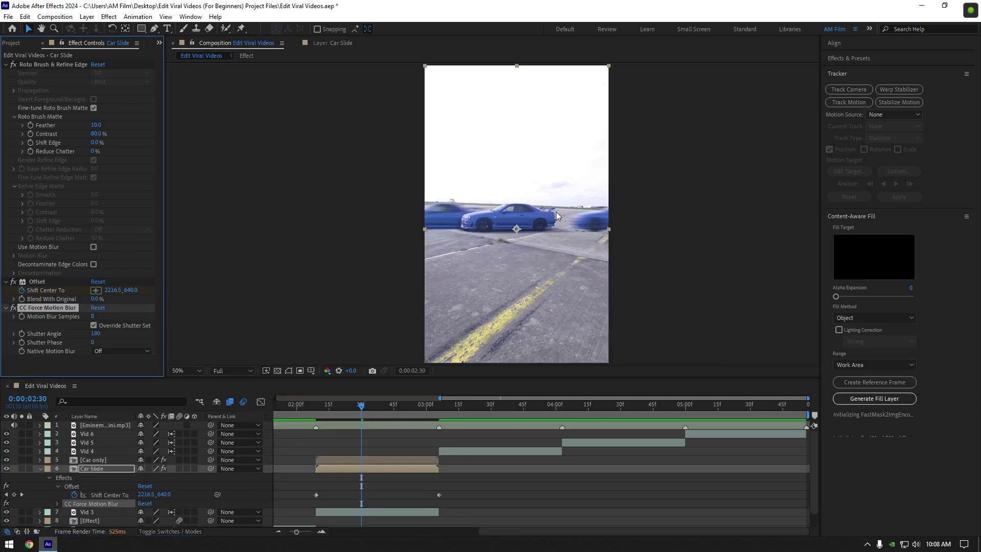
pyautogui.press('Delete')
# - Apply RSMB Pro to the Car Slide layer with Use GPU on and Main_BG Blur Amt 0.70
pyautogui.hotkey('ctrl', 'space')
pyautogui.write('rsmb')
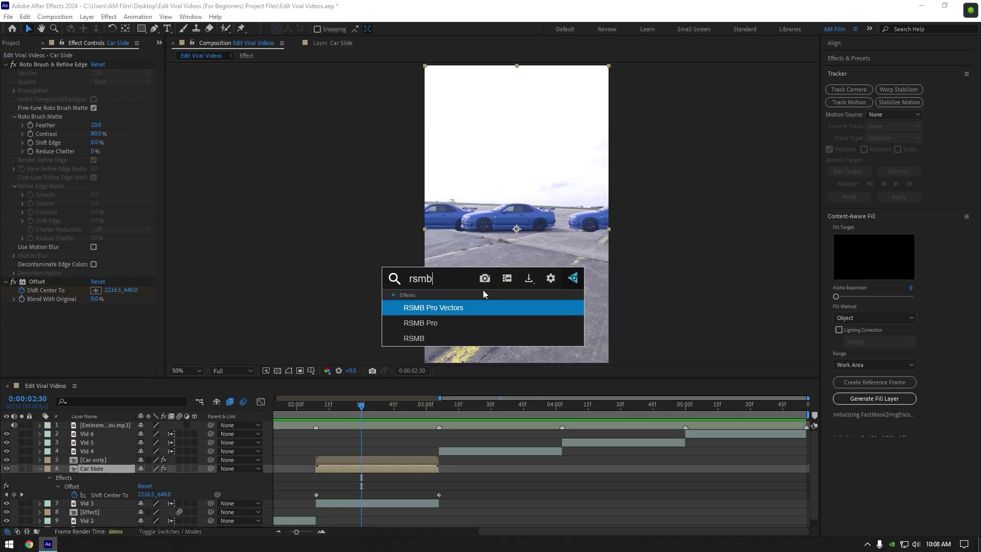
pyautogui.click(432, 324)
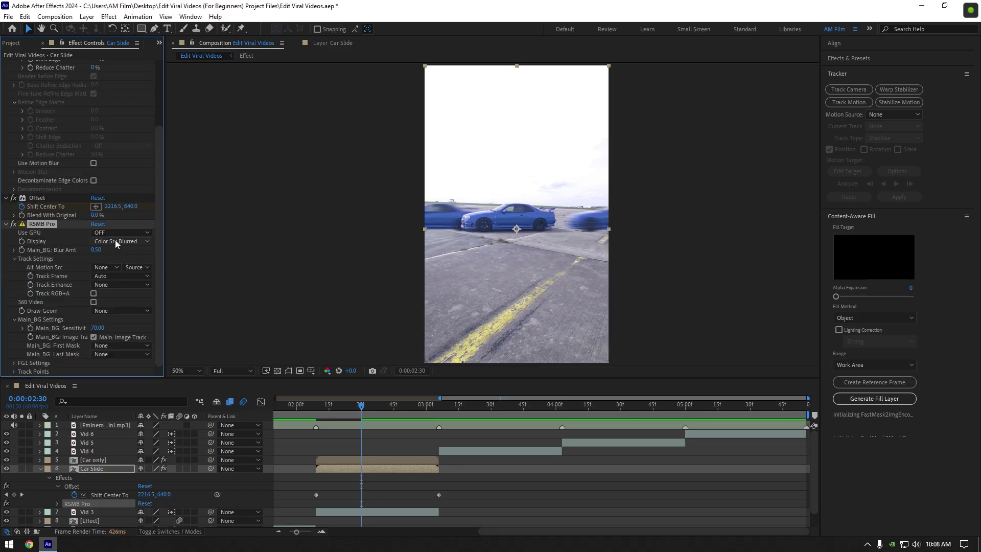
pyautogui.click(118, 233)
pyautogui.click(116, 255)
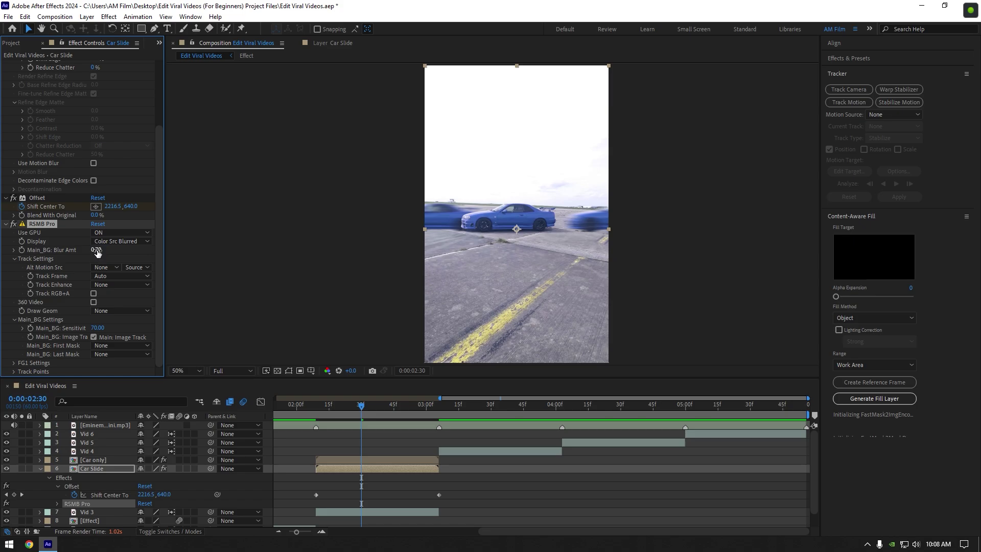
# - Play back the car slide from 0:00:02:09 to review its motion blur
pyautogui.moveTo(360, 408); pyautogui.dragTo(315, 406)
pyautogui.press('space')
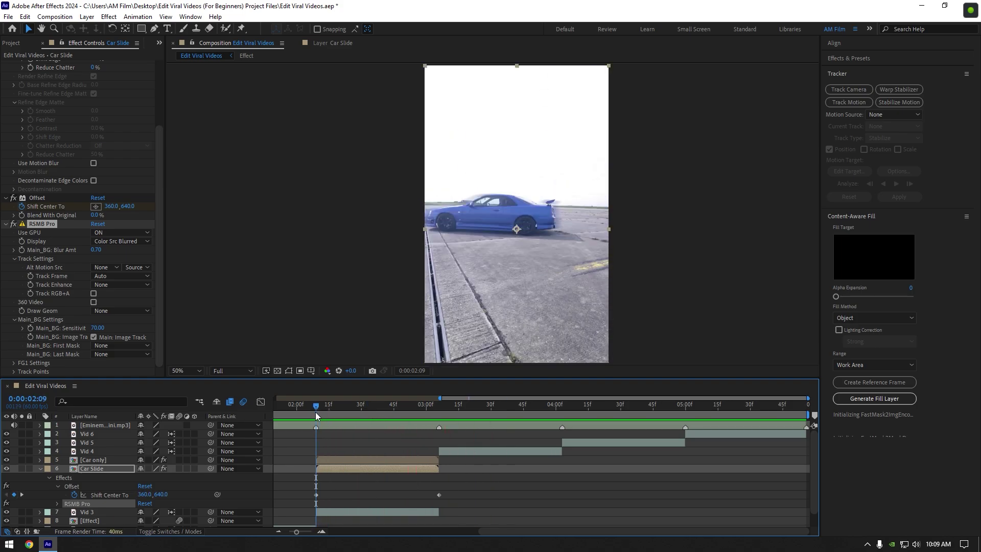
pyautogui.click(404, 408)
pyautogui.moveTo(405, 411); pyautogui.dragTo(397, 411)
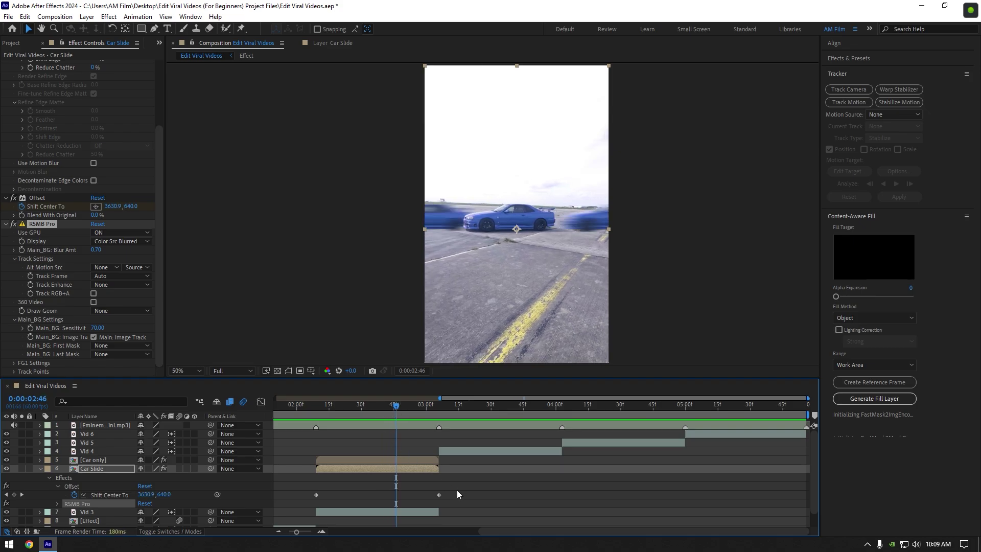
# - Apply Easy Ease to both Shift Center To keyframes, shape their speed graph into a sharp mid-clip peak, and preview the slide
pyautogui.moveTo(456, 494); pyautogui.dragTo(311, 504)
pyautogui.press('F9')
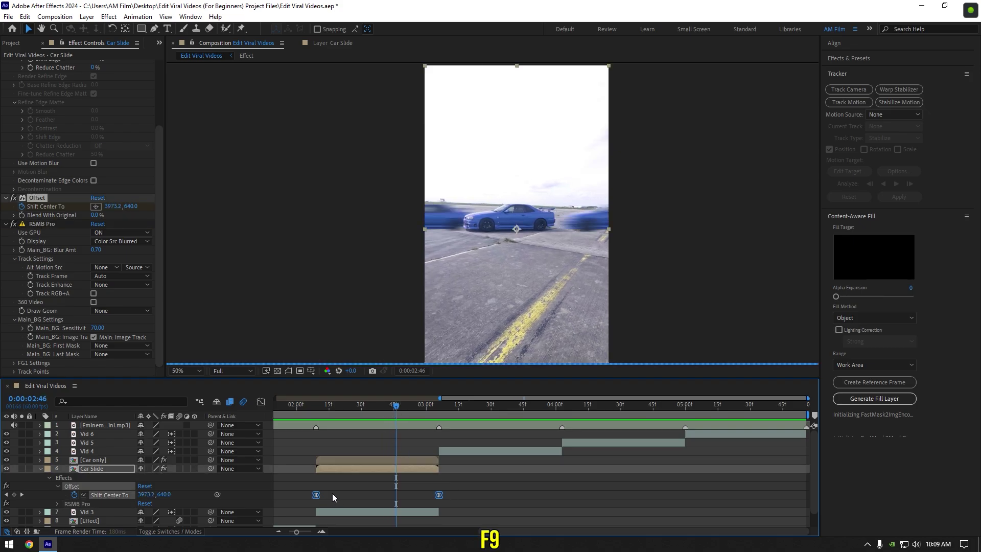
pyautogui.click(260, 402)
pyautogui.moveTo(298, 494); pyautogui.dragTo(396, 505)
pyautogui.press('space')
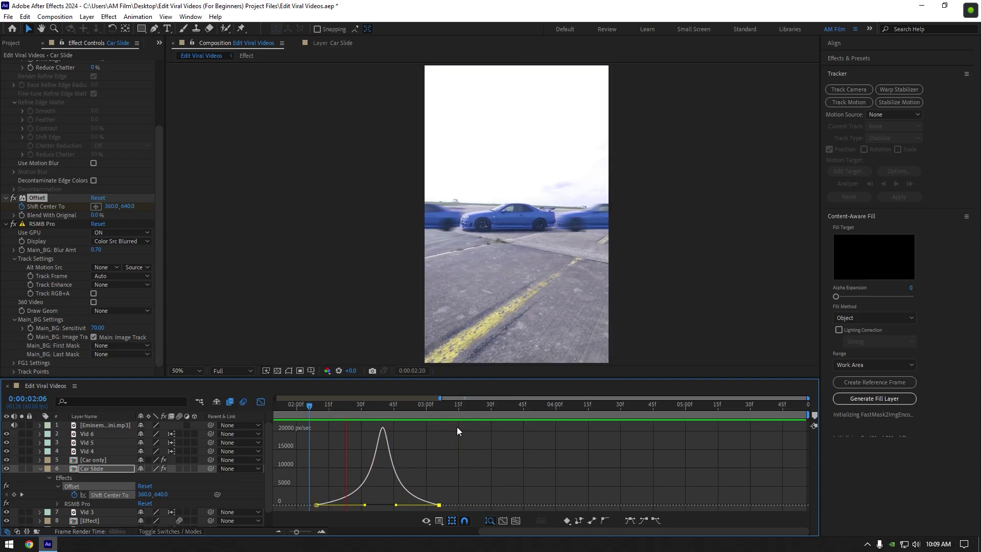
pyautogui.click(260, 402)
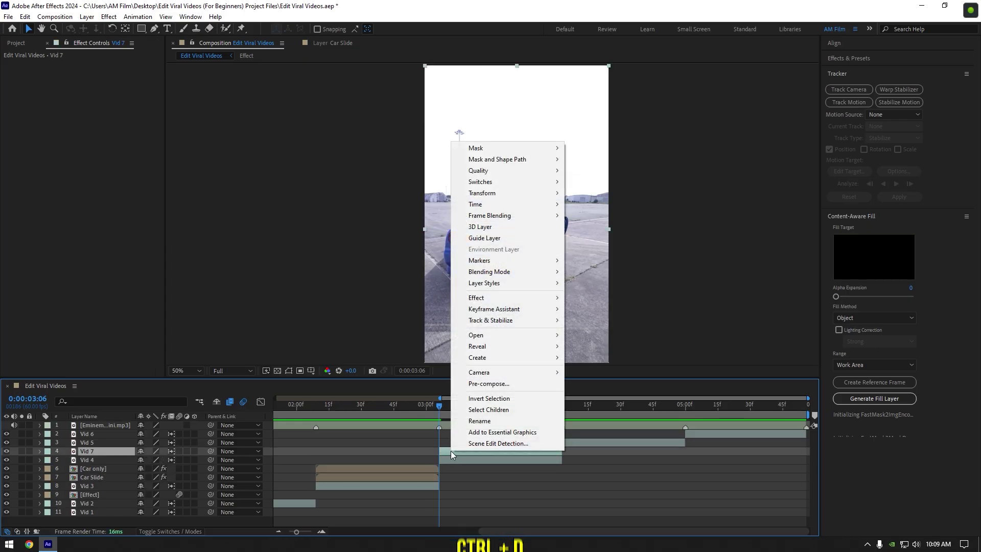
# - Pre-compose the Vid 7 layer as Zoom, moving all attributes into the new composition
pyautogui.click(480, 383)
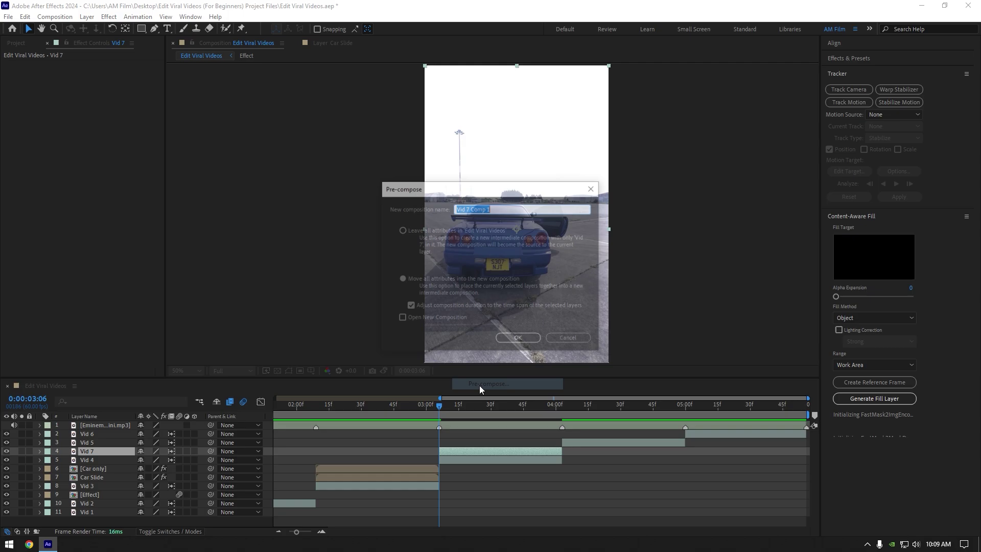
pyautogui.click(413, 279)
pyautogui.moveTo(504, 207); pyautogui.dragTo(363, 212)
pyautogui.write('Zoom')
pyautogui.press('Return')
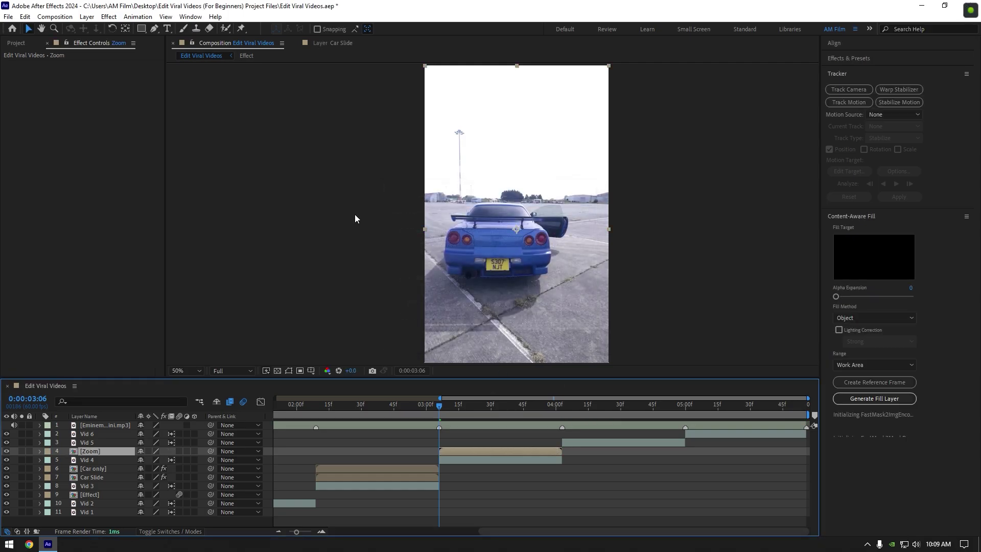
# - Freeze the Zoom layer on its frame at 0:00:03:06 and move the layer to start at 0:00:02:46
pyautogui.rightClick(446, 450)
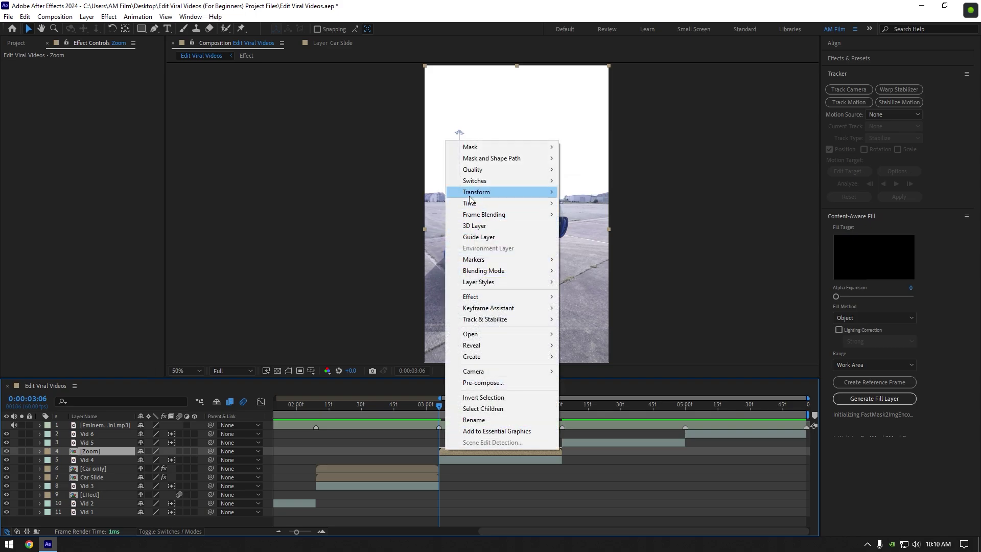
pyautogui.moveTo(560, 206)
pyautogui.click(591, 236)
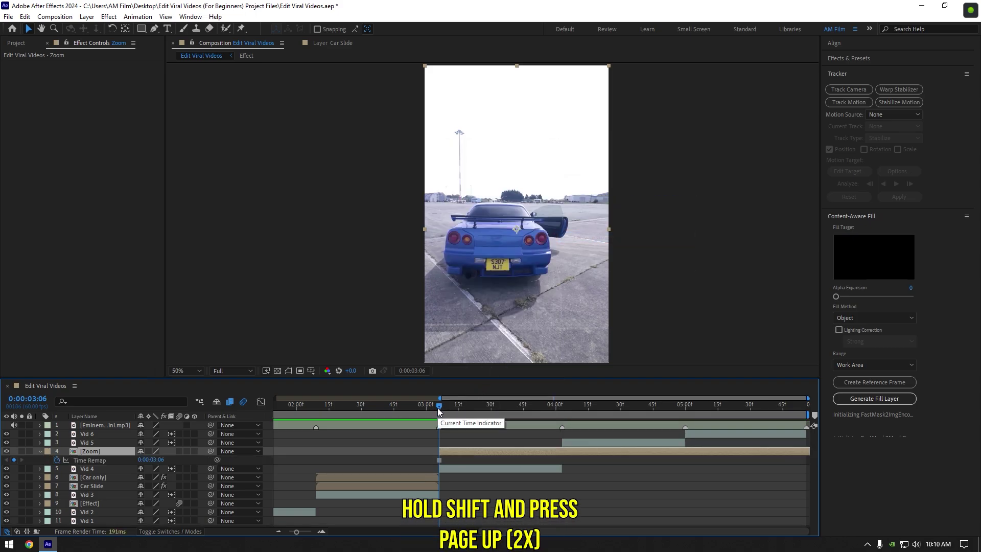
pyautogui.hotkey('shift', 'pageup')
pyautogui.hotkey('shift', 'pageup')
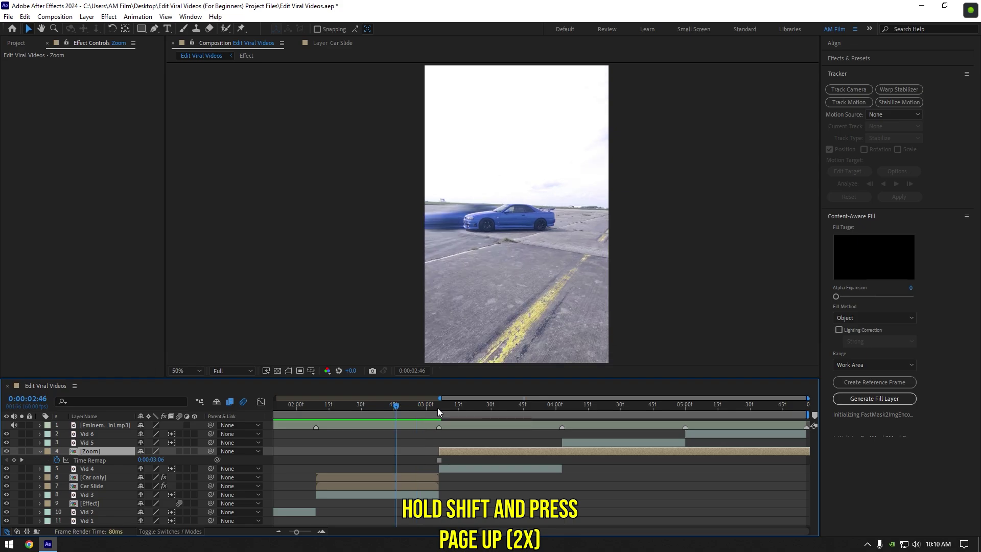
pyautogui.moveTo(465, 450); pyautogui.dragTo(424, 451)
# - Split the Zoom layer at 0:00:03:06 and delete the part after the split
pyautogui.hotkey('shift', 'pagedown')
pyautogui.hotkey('shift', 'pagedown')
pyautogui.hotkey('ctrl', 'shift', 'd')
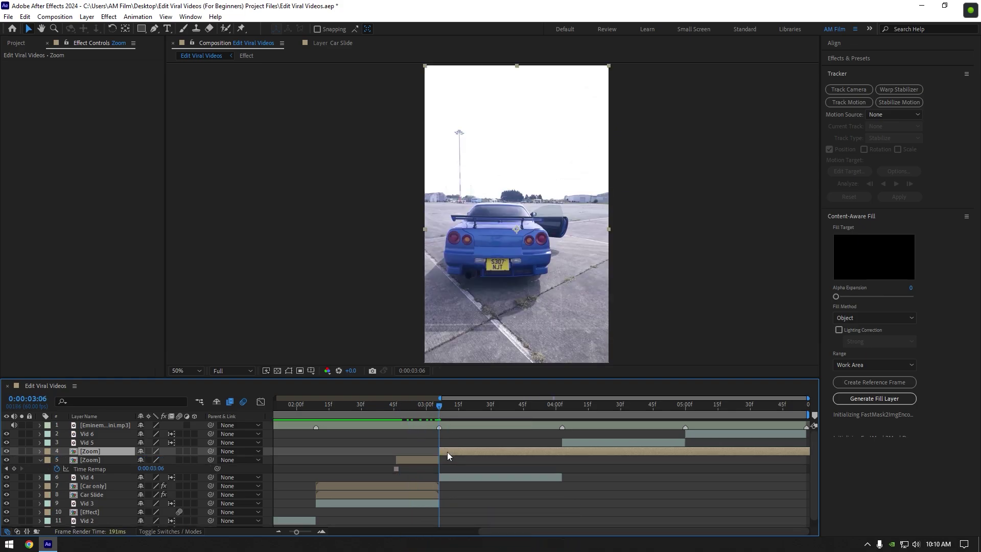
pyautogui.press('Delete')
pyautogui.click(419, 451)
pyautogui.press('u')
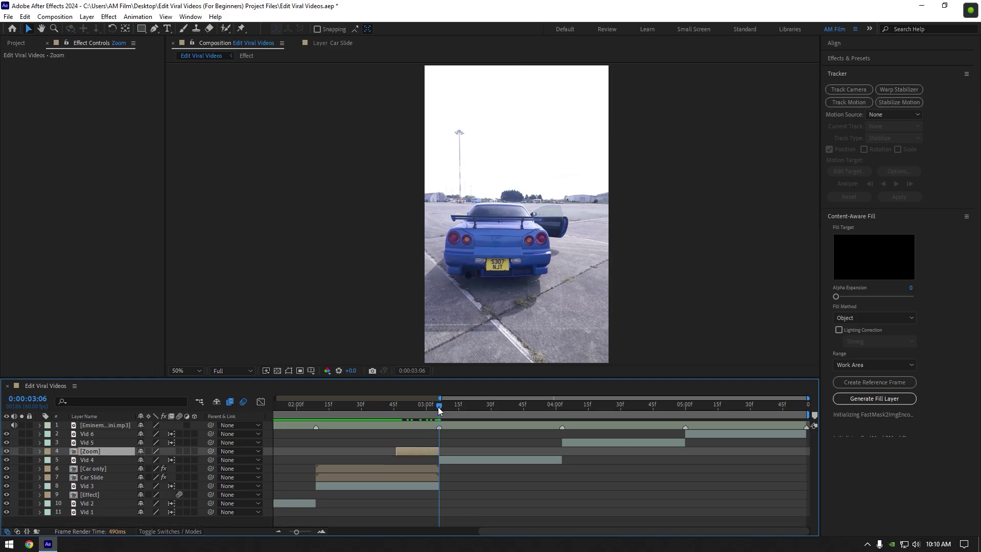
# - At 0:00:02:57, start a Pen tool mask on the Zoom layer, tracing the car's rear bumper along its lower edge and up the right side
pyautogui.click(420, 405)
pyautogui.click(156, 29)
pyautogui.scroll(4, 481, 240)
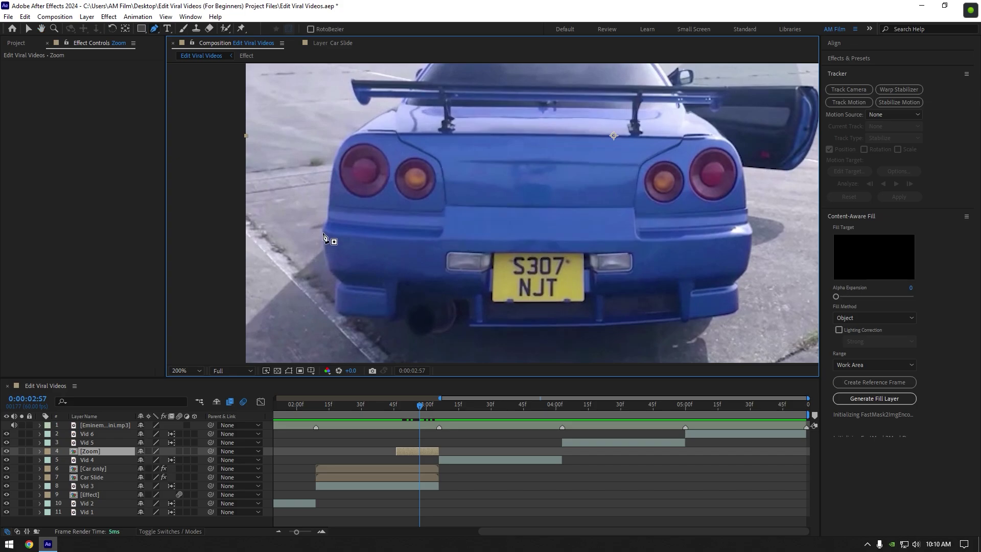
pyautogui.click(329, 271)
pyautogui.click(336, 284)
pyautogui.click(337, 309)
pyautogui.click(368, 317)
pyautogui.click(391, 322)
pyautogui.click(403, 320)
pyautogui.click(415, 336)
pyautogui.click(430, 334)
pyautogui.click(626, 326)
pyautogui.click(690, 322)
pyautogui.click(736, 312)
pyautogui.moveTo(739, 310); pyautogui.dragTo(443, 337)
pyautogui.click(443, 309)
pyautogui.moveTo(451, 295); pyautogui.dragTo(454, 288)
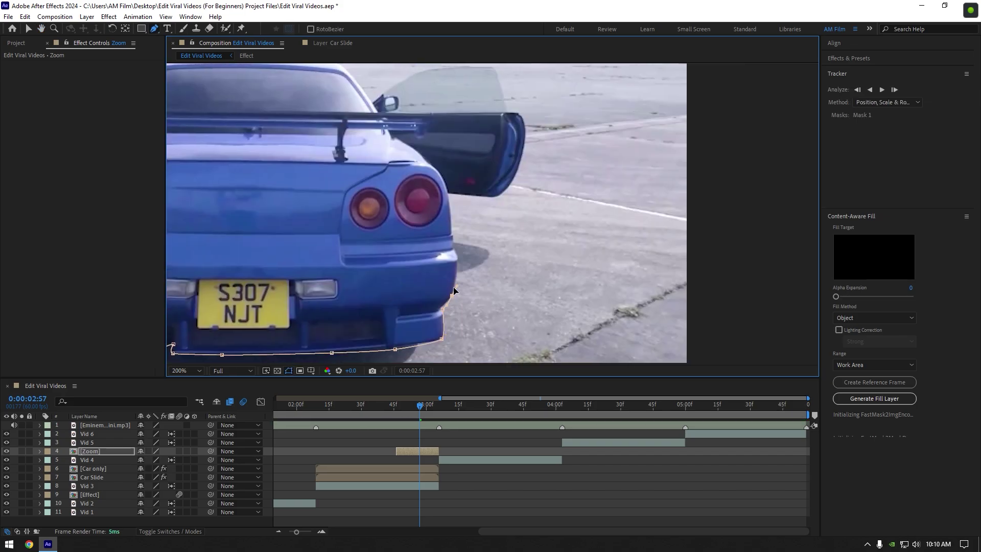
# - Continue the Zoom layer's mask around the car's open door and its window
pyautogui.click(496, 197)
pyautogui.moveTo(514, 179); pyautogui.dragTo(518, 166)
pyautogui.click(525, 137)
pyautogui.click(517, 113)
pyautogui.scroll(1, 517, 113)
pyautogui.moveTo(517, 114); pyautogui.dragTo(612, 284)
pyautogui.click(589, 283)
pyautogui.moveTo(585, 262); pyautogui.dragTo(580, 244)
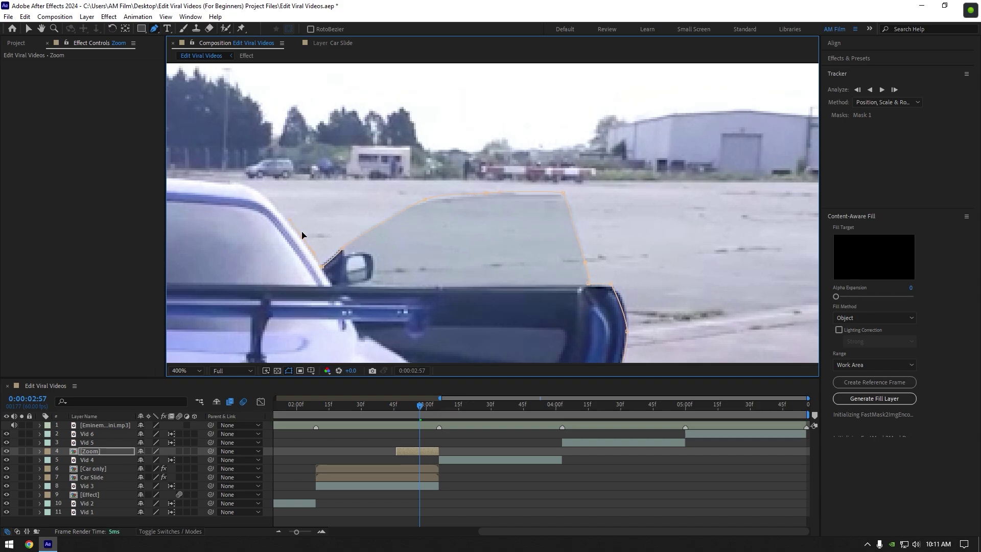
# - Trace the car's roof and left side to close the Zoom layer's mask, and hide the mask outlines in the fitted view
pyautogui.moveTo(261, 193); pyautogui.dragTo(538, 217)
pyautogui.moveTo(291, 216); pyautogui.dragTo(466, 202)
pyautogui.click(461, 198)
pyautogui.click(441, 215)
pyautogui.click(438, 233)
pyautogui.click(393, 233)
pyautogui.click(311, 231)
pyautogui.moveTo(312, 248); pyautogui.dragTo(315, 256)
pyautogui.moveTo(371, 303); pyautogui.dragTo(558, 182)
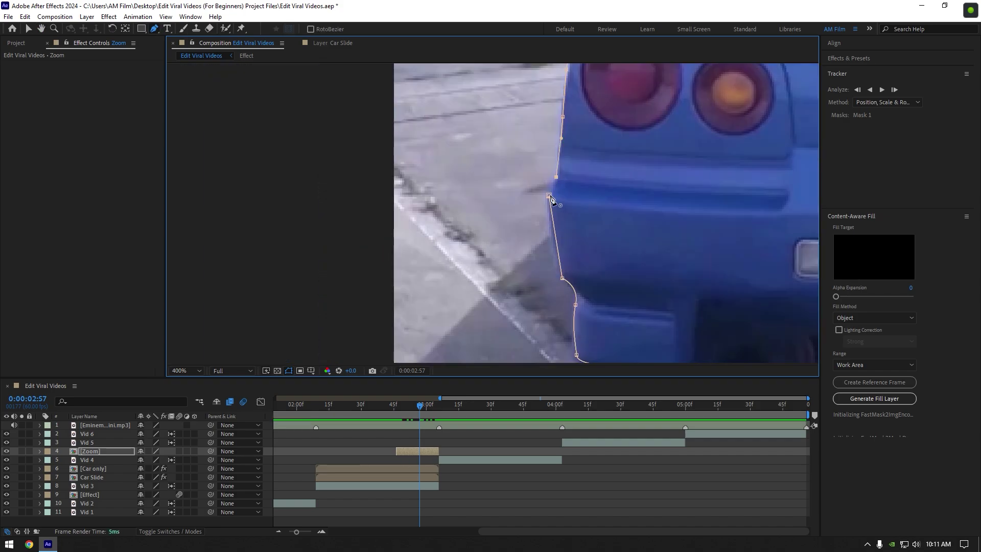
pyautogui.click(188, 371)
pyautogui.click(199, 201)
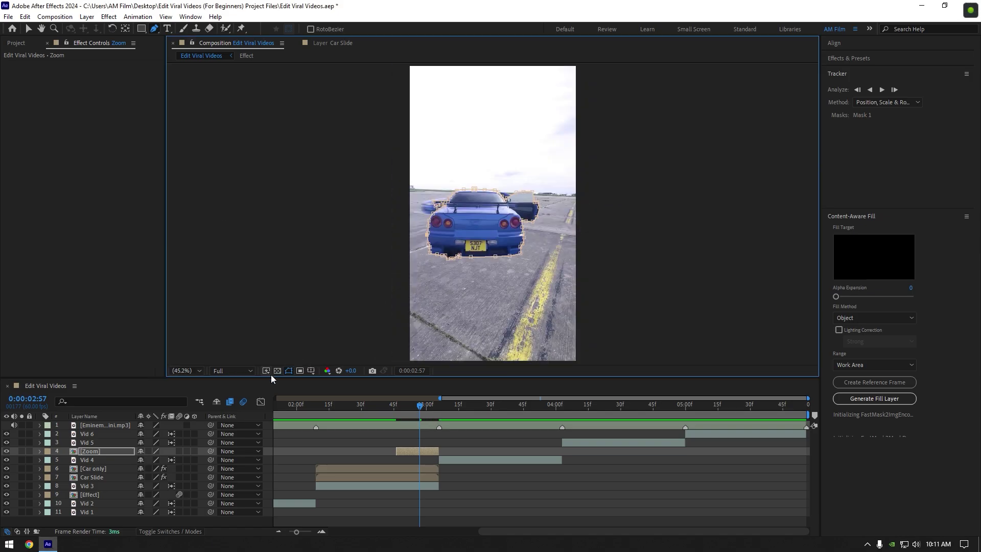
pyautogui.click(288, 372)
pyautogui.press('v')
# - Keyframe the Zoom layer's Scale at 100% at 0:00:03:06 and 0% at 0:00:02:46
pyautogui.moveTo(417, 406); pyautogui.dragTo(439, 405)
pyautogui.click(418, 451)
pyautogui.press('s')
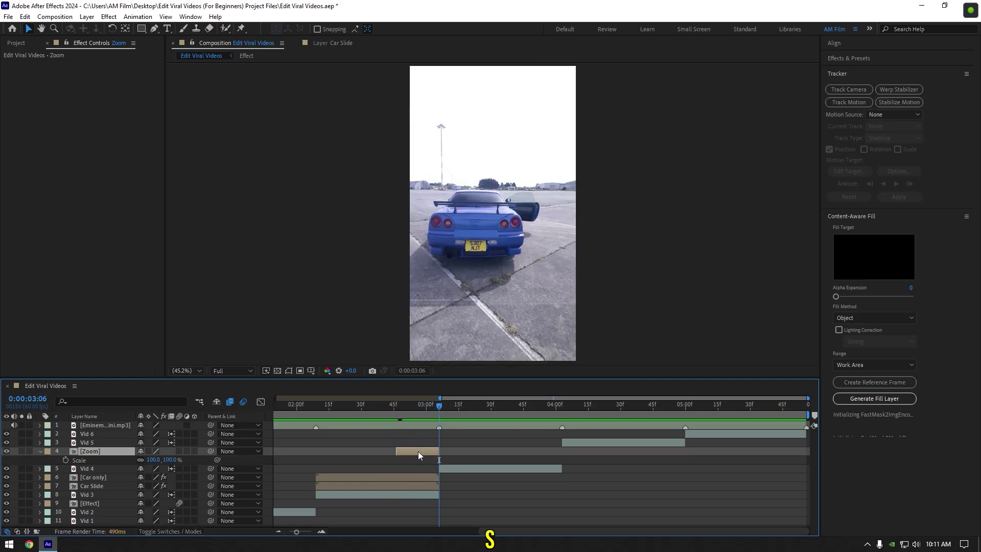
pyautogui.click(66, 460)
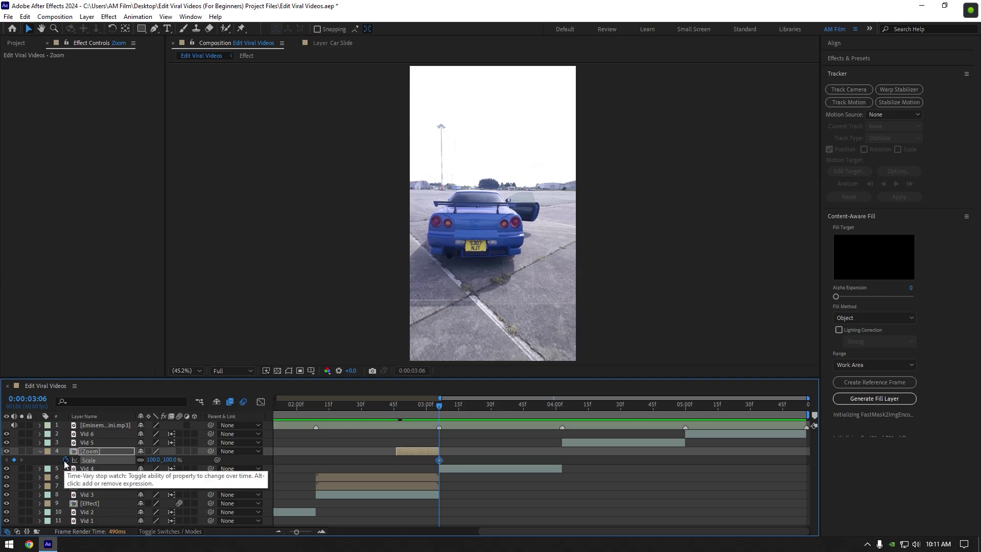
pyautogui.moveTo(431, 409); pyautogui.dragTo(398, 411)
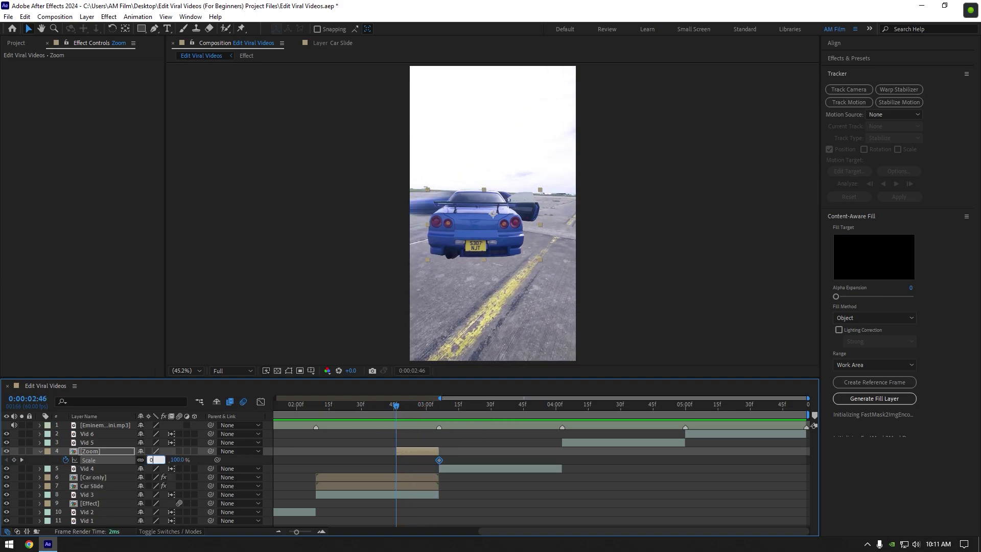
pyautogui.press('Return')
# - Play back the sequence from 0:00:02:10 to review the car's scale-up transition
pyautogui.moveTo(396, 407); pyautogui.dragTo(352, 408)
pyautogui.press('space')
pyautogui.click(318, 410)
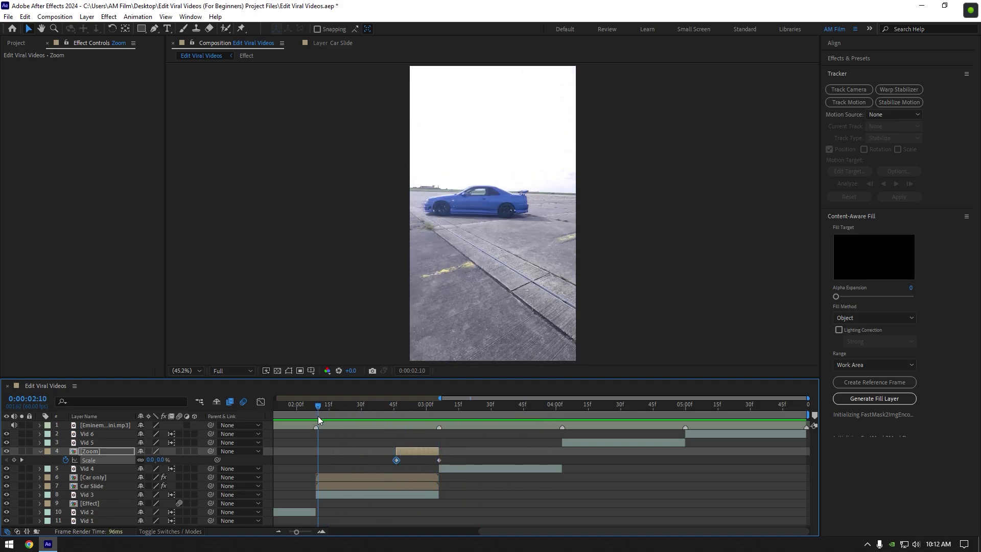
pyautogui.press('space')
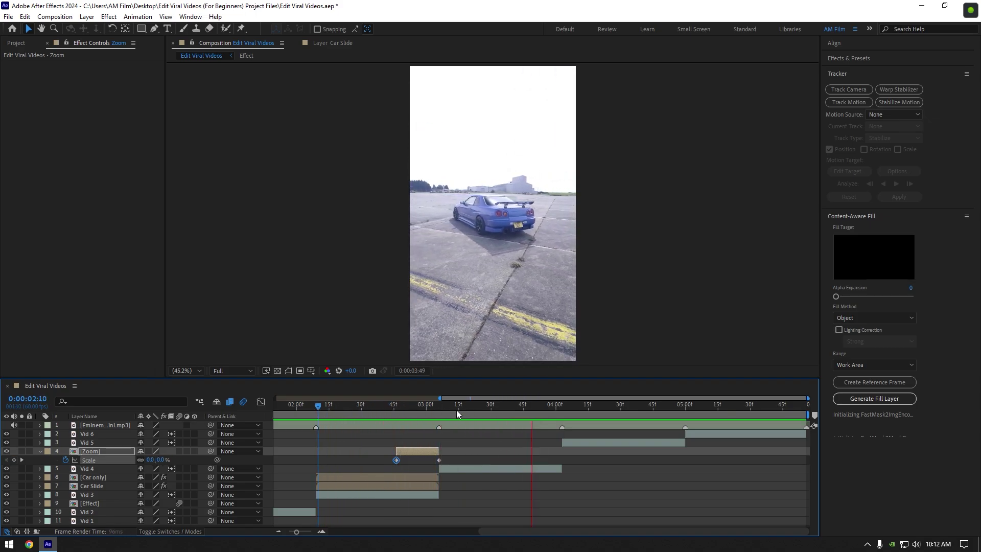
# - Enable motion blur for the Zoom layer and apply Easy Ease to both of its Scale keyframes
pyautogui.click(415, 406)
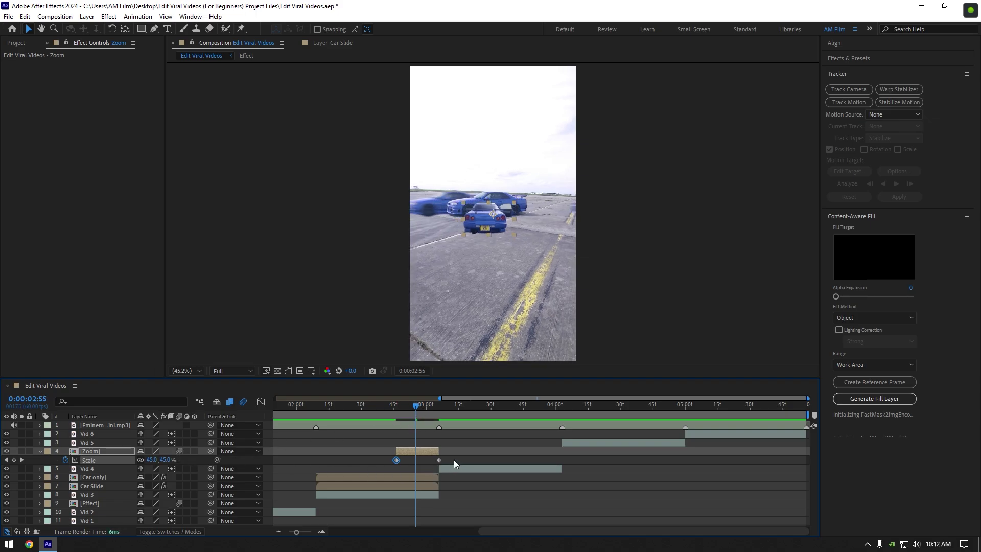
pyautogui.moveTo(455, 464); pyautogui.dragTo(373, 462)
pyautogui.press('F9')
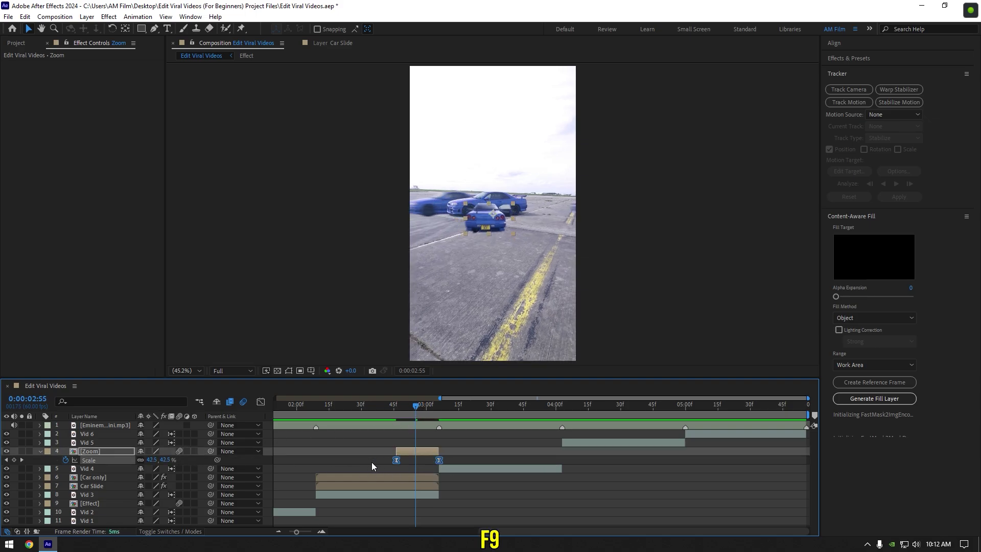
# - Reshape the Zoom layer's Scale speed graph into a sharp peak just before the last keyframe and preview the zoom
pyautogui.click(261, 403)
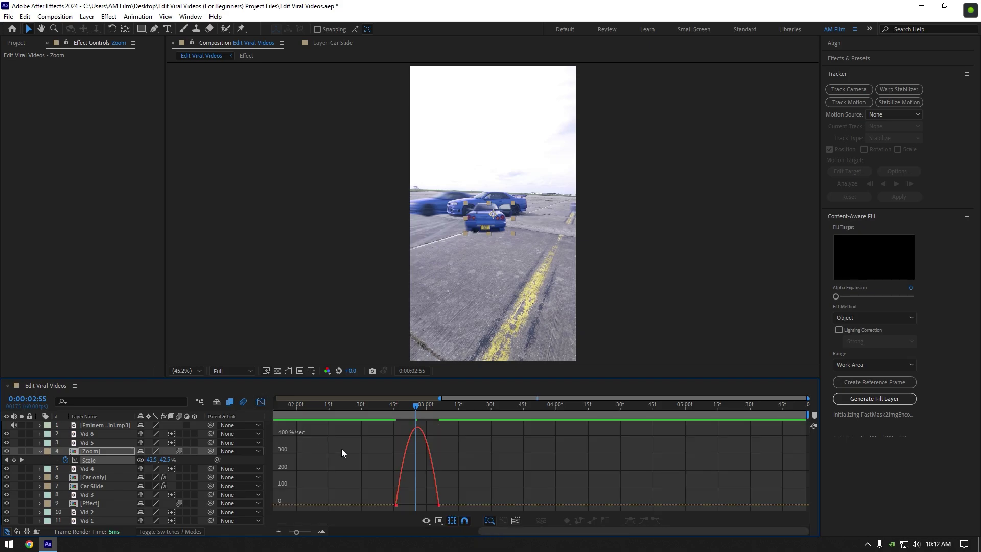
pyautogui.moveTo(381, 502); pyautogui.dragTo(443, 506)
pyautogui.moveTo(416, 405); pyautogui.dragTo(364, 401)
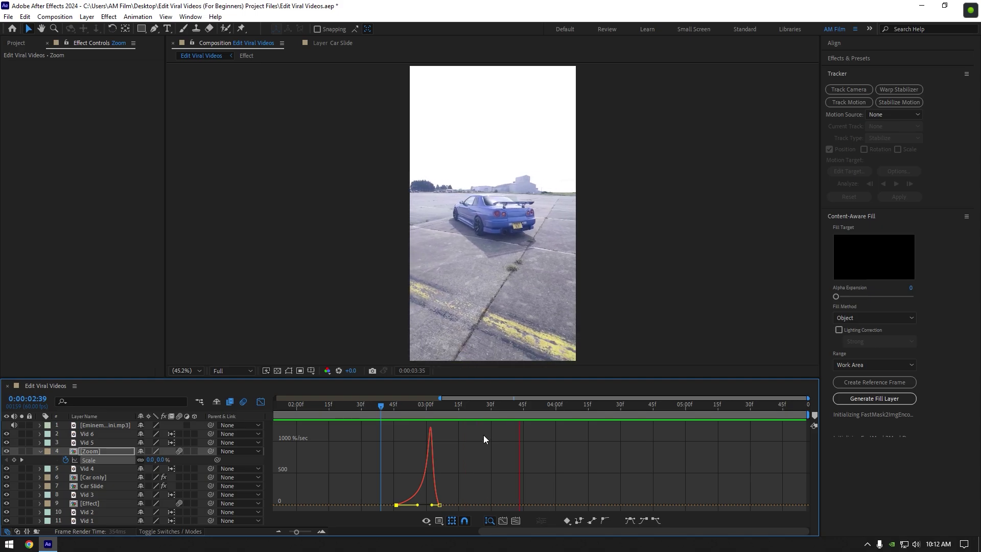
pyautogui.click(450, 498)
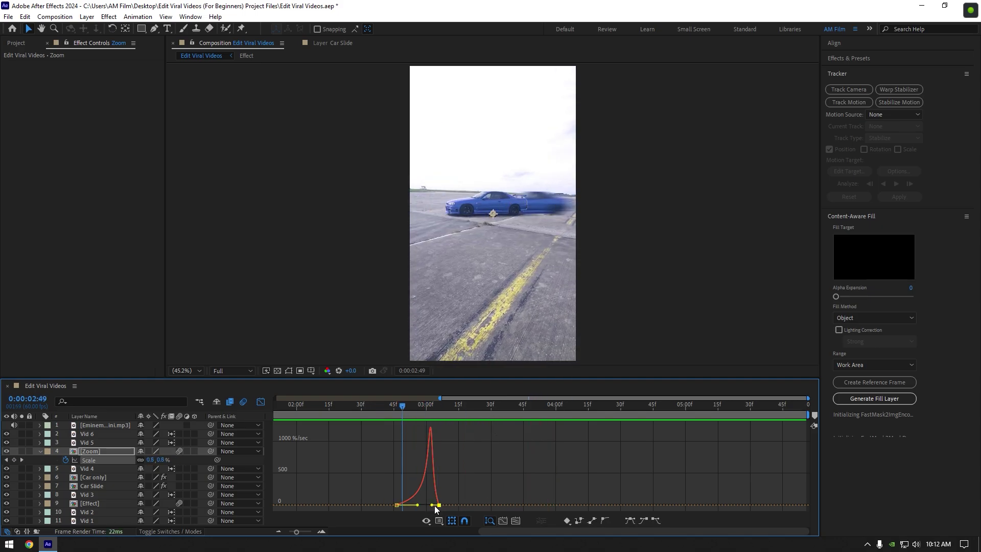
pyautogui.moveTo(432, 504); pyautogui.dragTo(436, 506)
pyautogui.moveTo(416, 407); pyautogui.dragTo(387, 407)
pyautogui.press('space')
pyautogui.press('space')
pyautogui.click(260, 402)
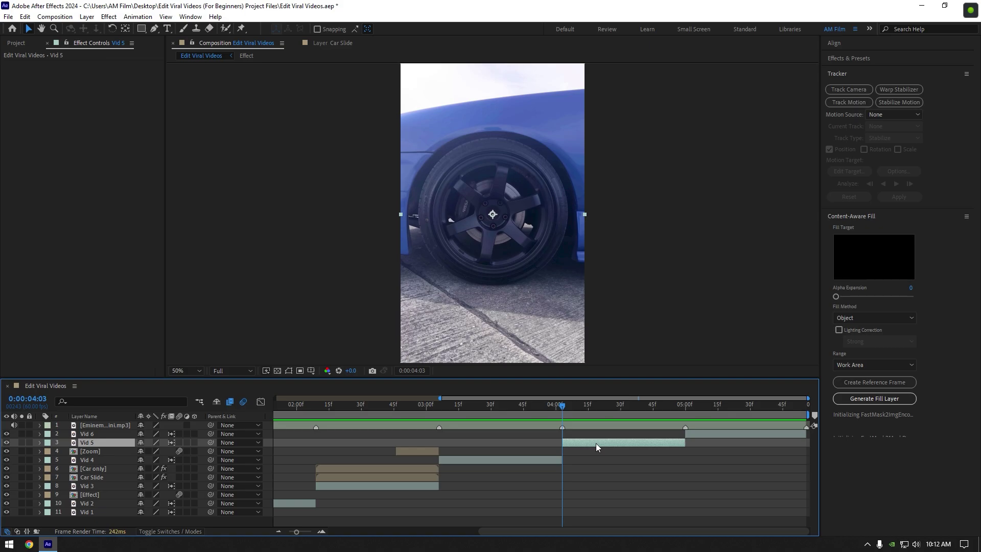
pyautogui.click(142, 29)
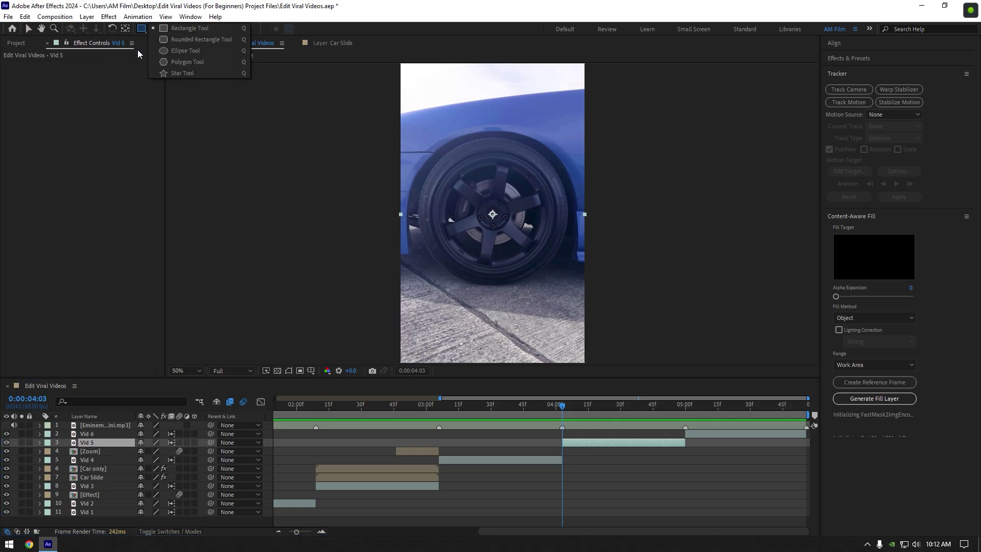
pyautogui.click(179, 50)
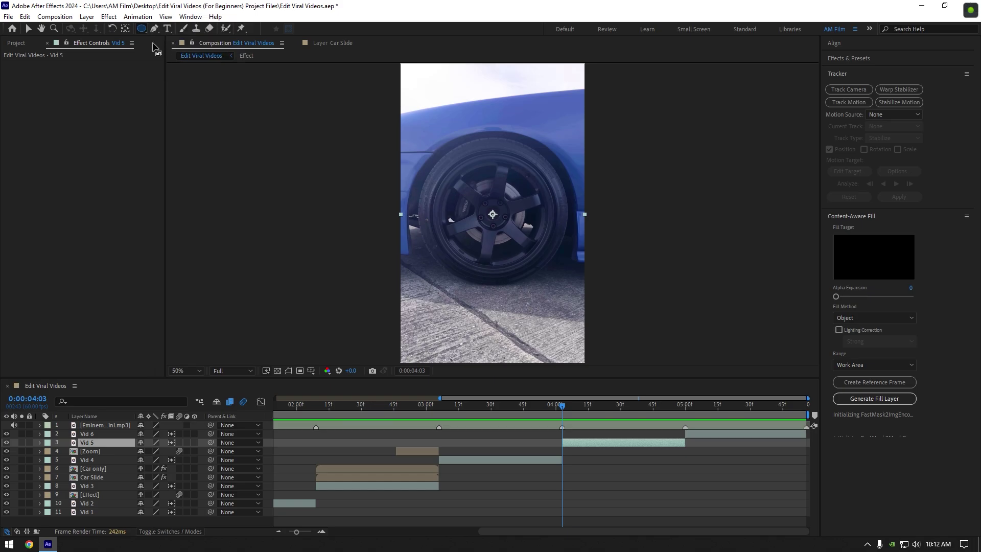
pyautogui.press('v')
# - Apply the Mocha AE effect to the Vid 5 layer and launch the Mocha tracker
pyautogui.hotkey('ctrl', 'space')
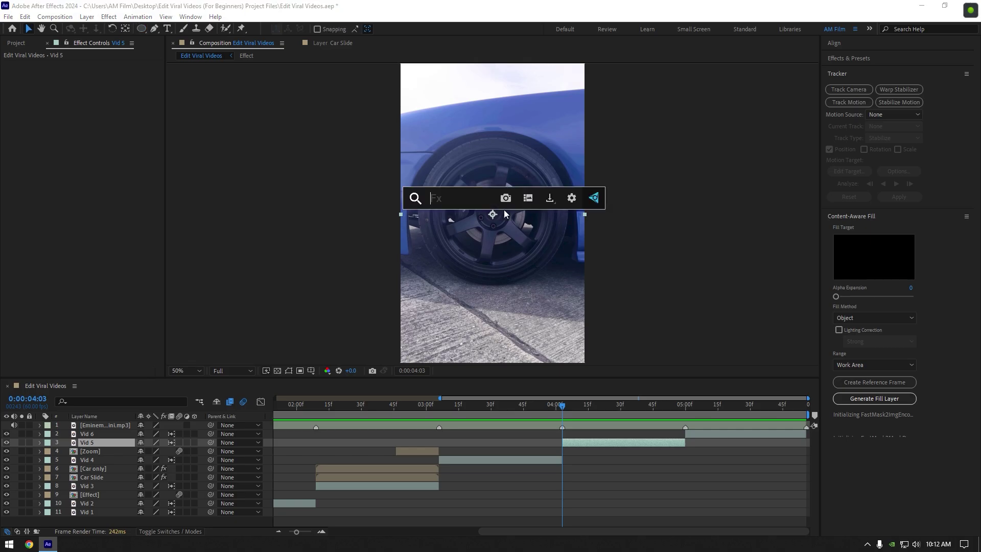
pyautogui.write('mocha')
pyautogui.press('Return')
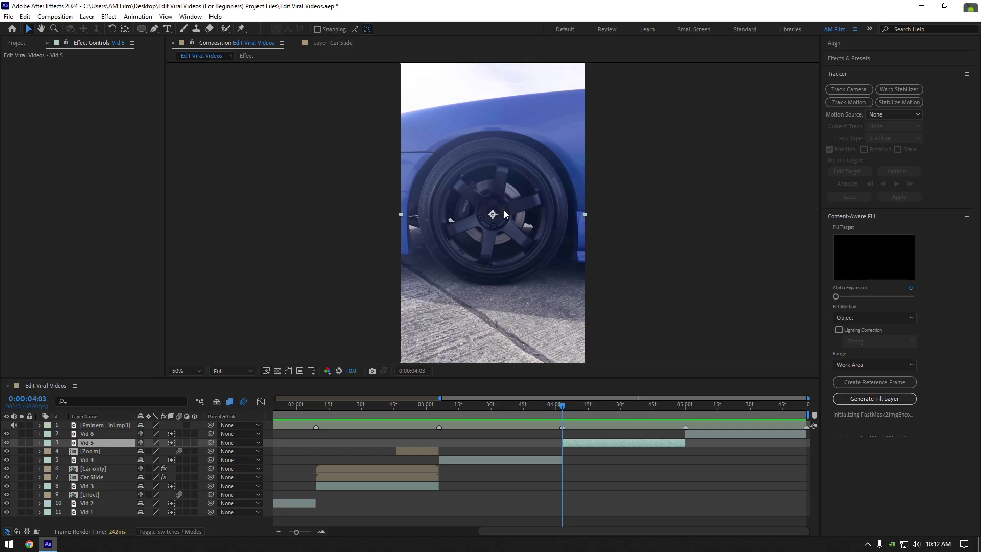
pyautogui.click(56, 90)
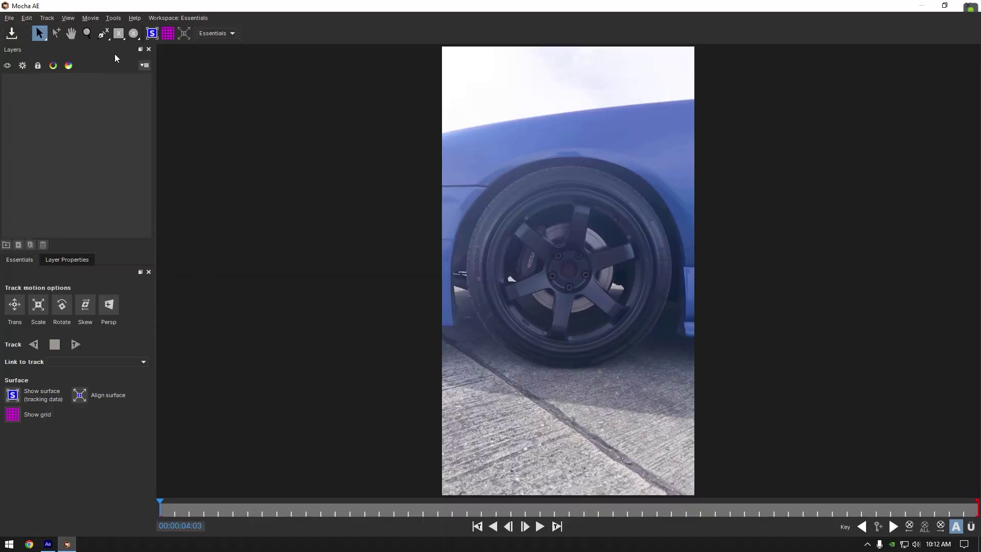
# - Draw a circular spline around the wheel rim in Mocha and adjust its bounds to fit the rim
pyautogui.click(133, 32)
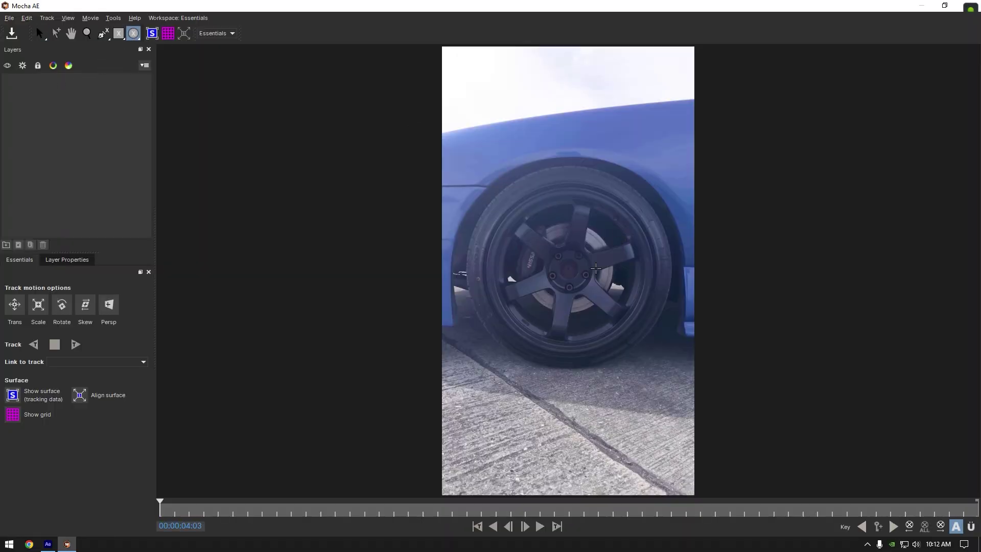
pyautogui.scroll(2, 588, 273)
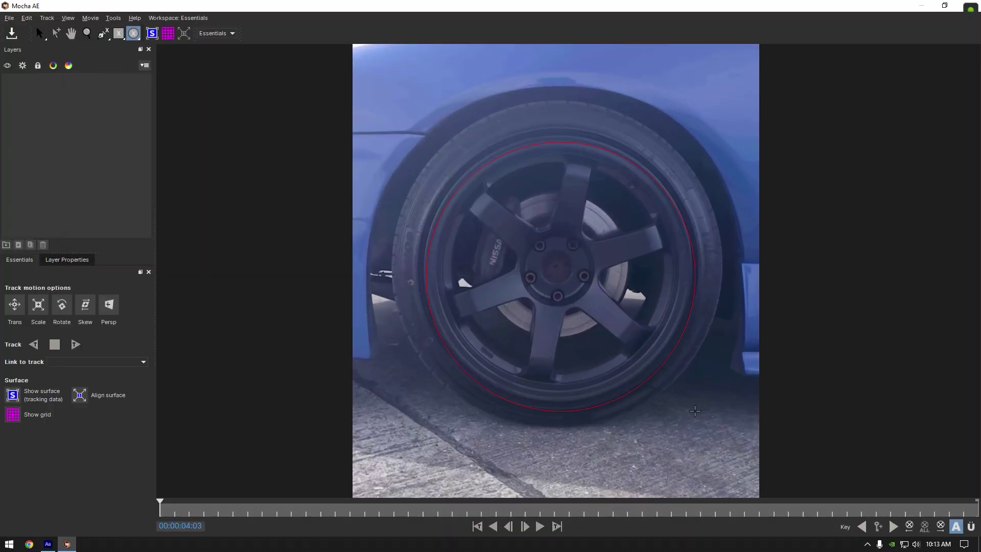
pyautogui.moveTo(691, 408); pyautogui.dragTo(691, 408)
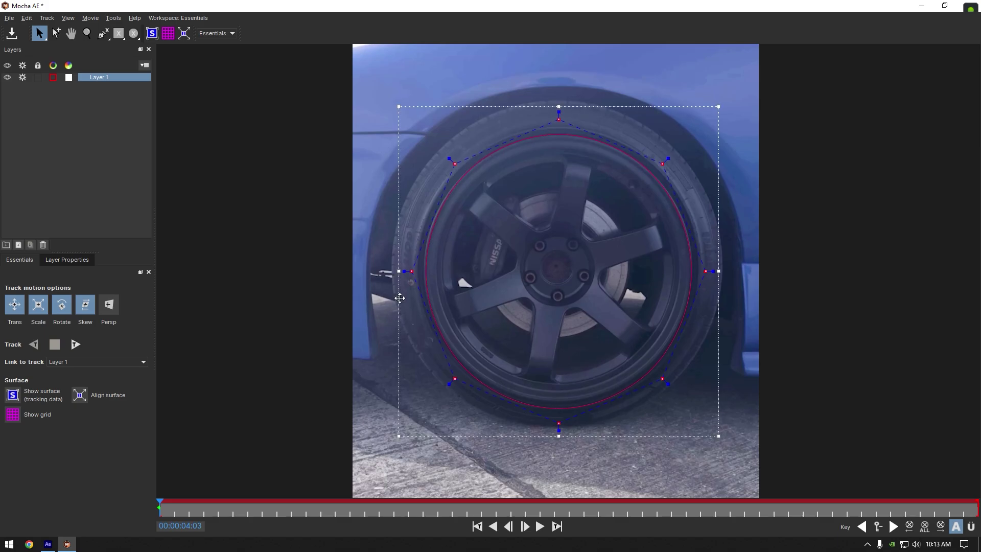
pyautogui.moveTo(558, 436); pyautogui.dragTo(558, 434)
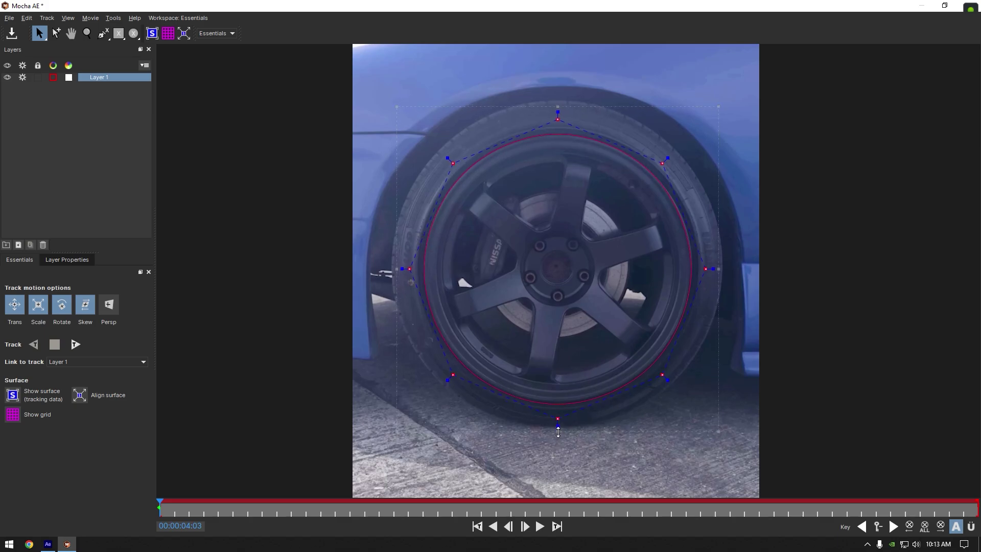
pyautogui.moveTo(719, 107); pyautogui.dragTo(721, 107)
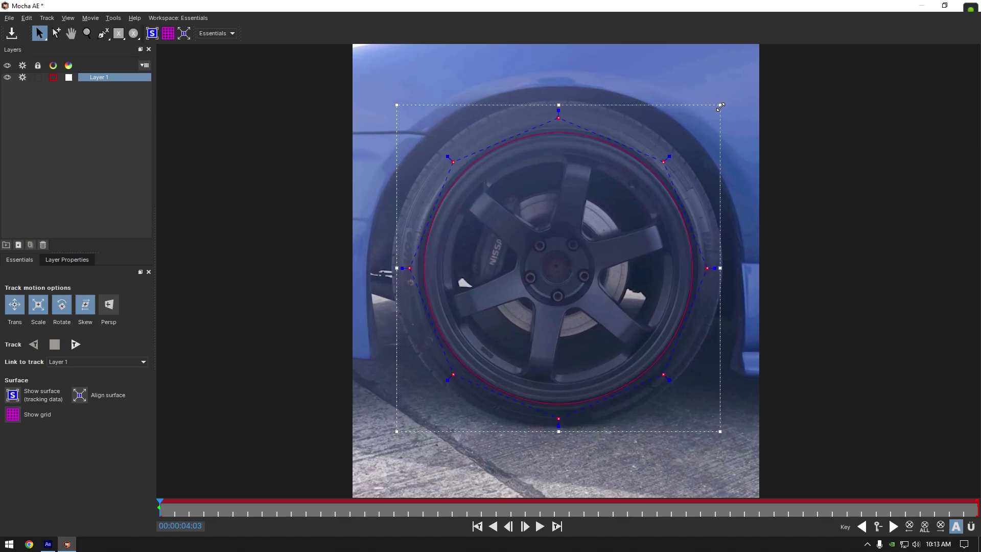
# - Track the rim shape forward through the whole clip, save the Mocha project and return to After Effects
pyautogui.click(76, 345)
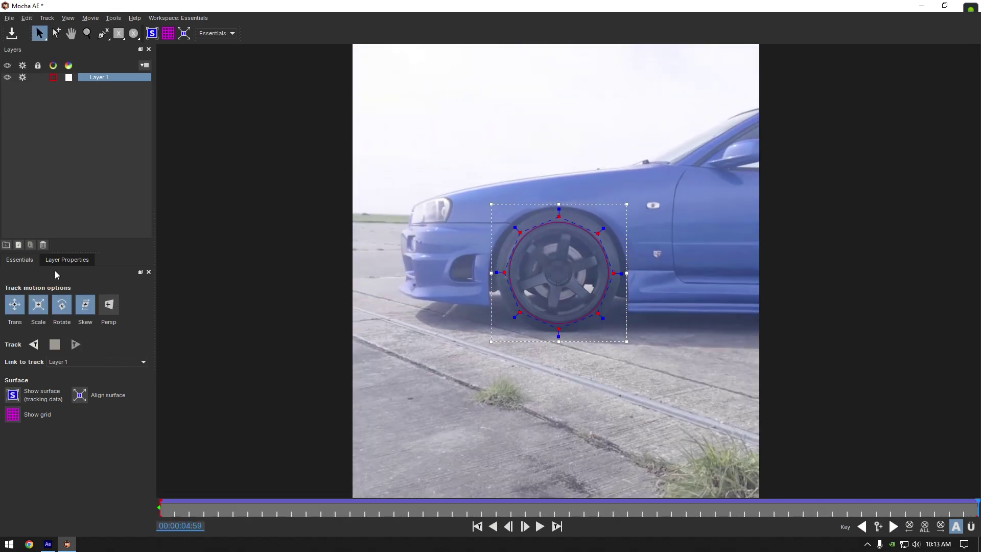
pyautogui.click(11, 35)
pyautogui.click(973, 9)
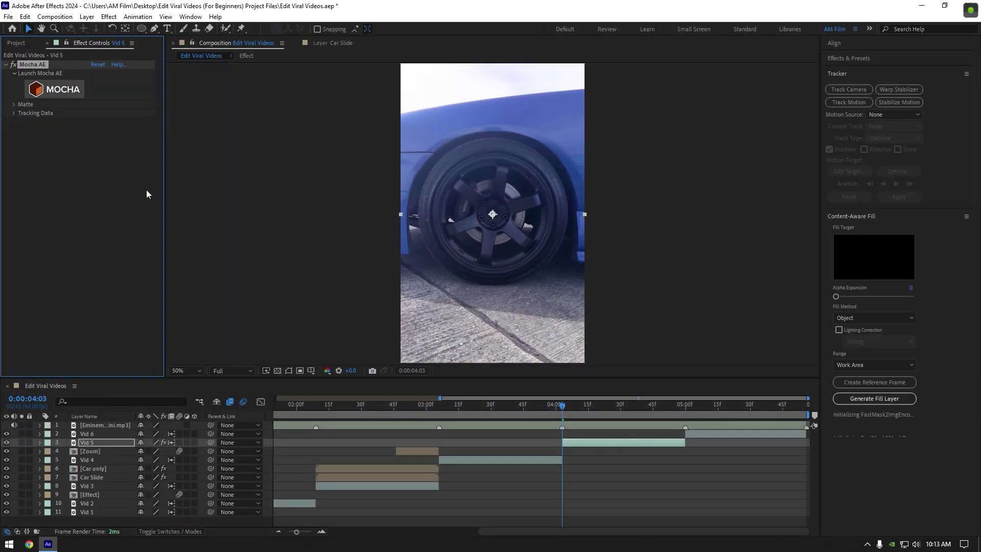
# - Apply the Mocha matte to Vid 5 and move the layer's anchor point onto the wheel hub's centre
pyautogui.click(14, 104)
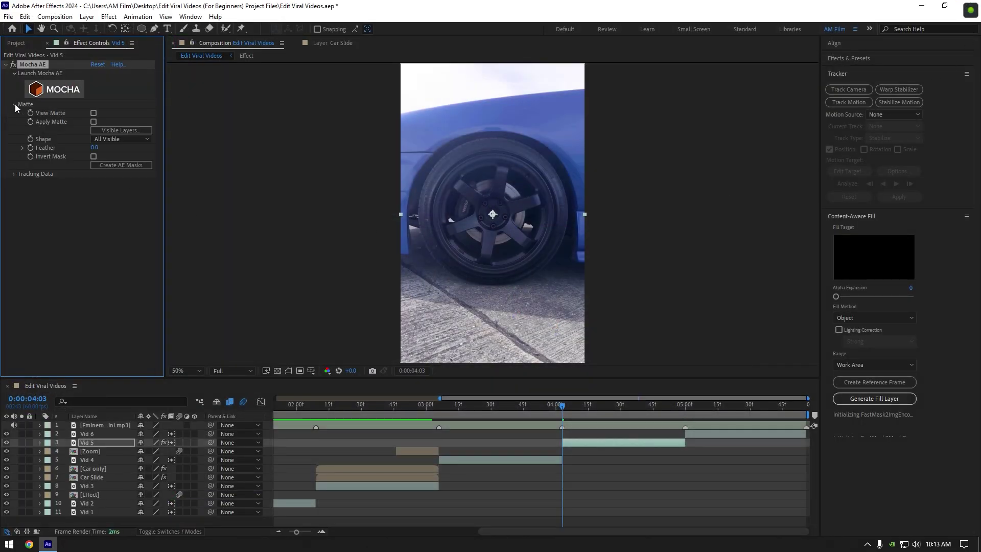
pyautogui.click(93, 121)
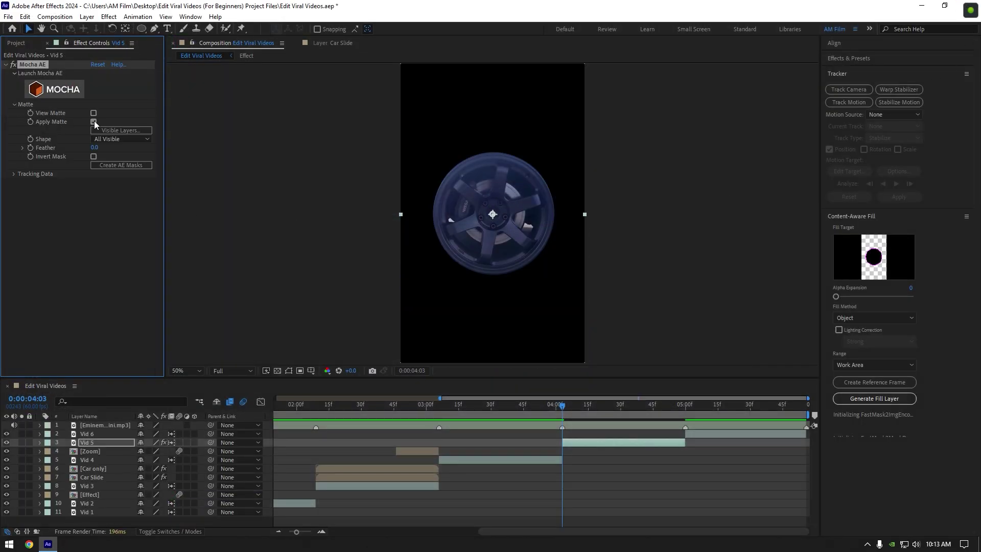
pyautogui.click(125, 29)
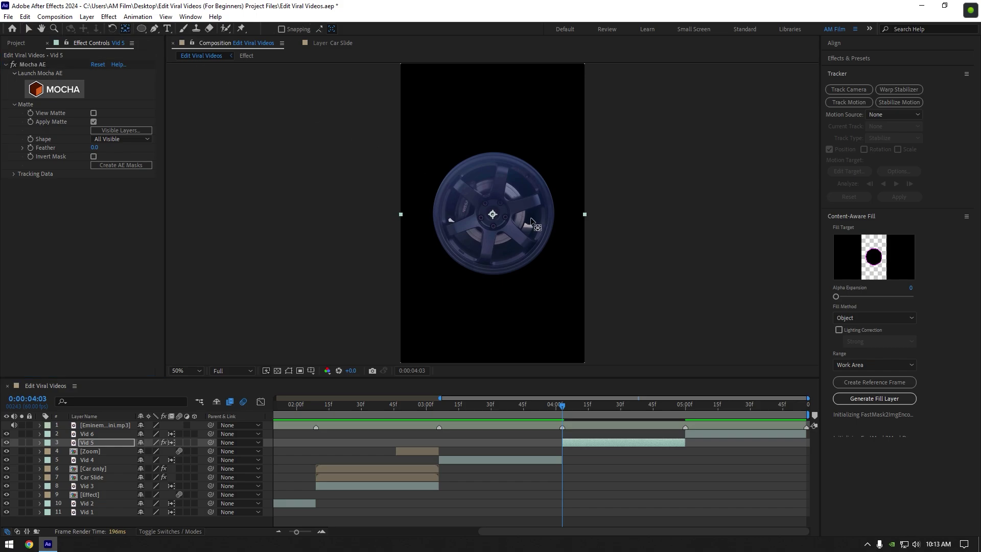
pyautogui.scroll(3, 531, 219)
pyautogui.moveTo(494, 216)
pyautogui.mouseDown()
pyautogui.moveTo(601, 205)
pyautogui.moveTo(490, 209)
pyautogui.mouseUp()
pyautogui.scroll(-6, 493, 209)
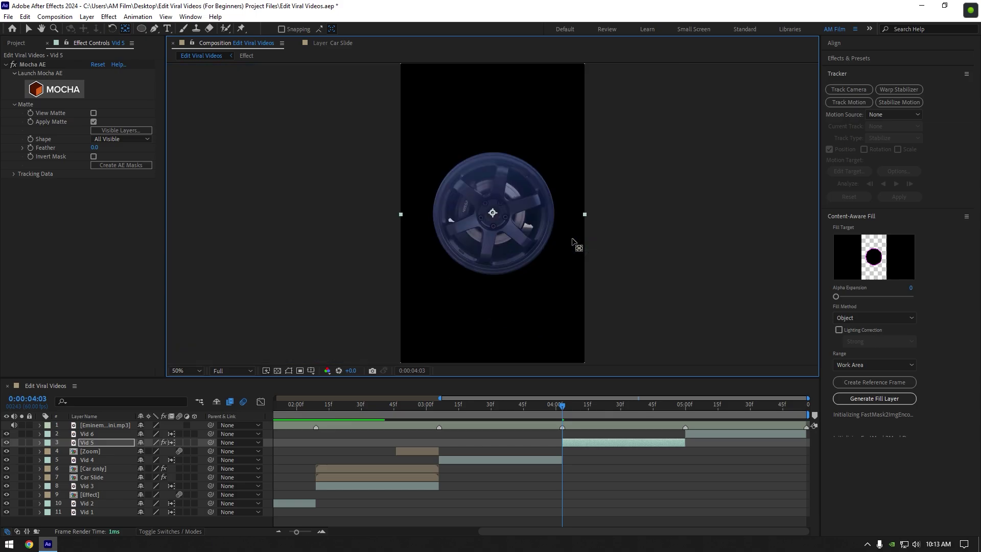
# - Rename the Vid 5 layer as Rim and duplicate it
pyautogui.rightClick(577, 445)
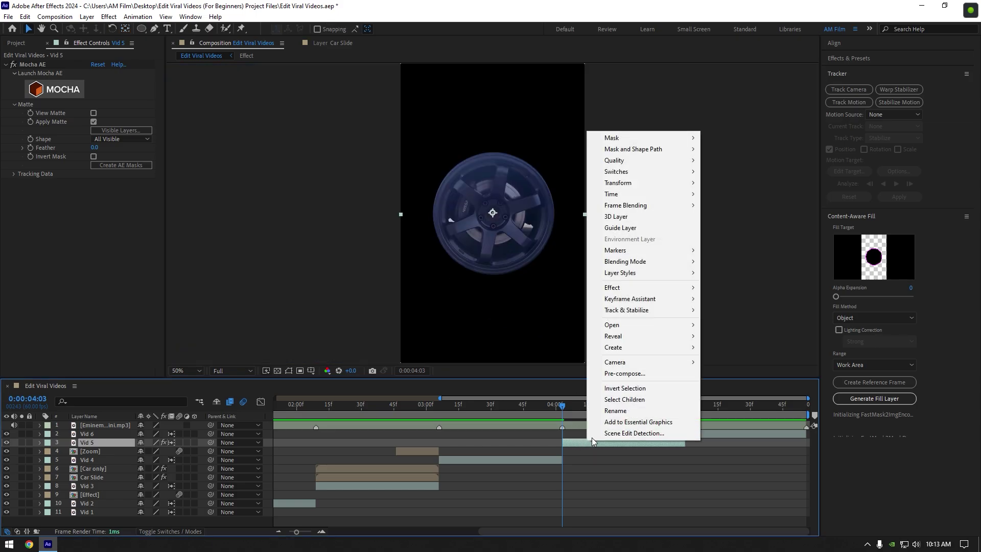
pyautogui.click(611, 412)
pyautogui.write('Rim')
pyautogui.press('Return')
pyautogui.hotkey('ctrl', 'd')
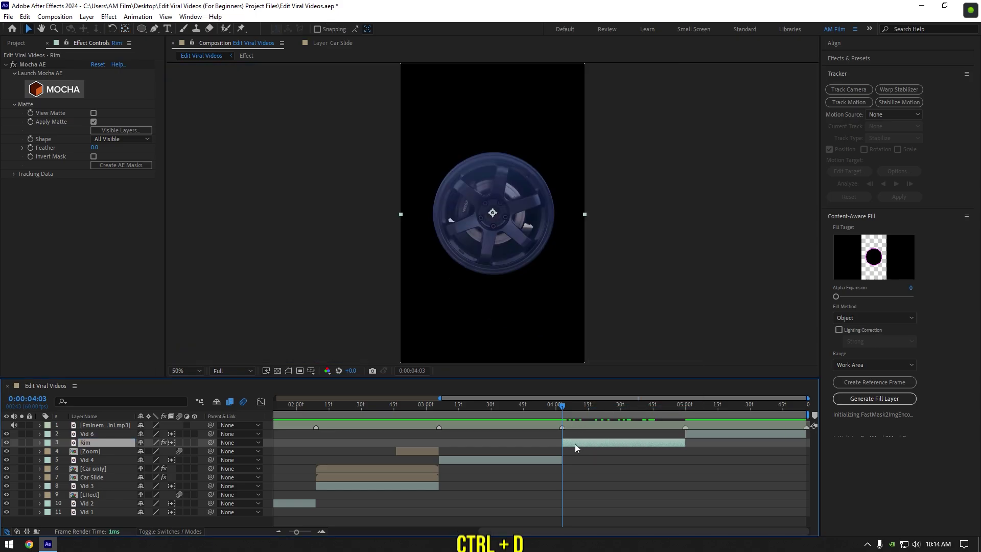
# - Remove Mocha AE from the lower Rim layer and rename that layer as Car only
pyautogui.click(97, 451)
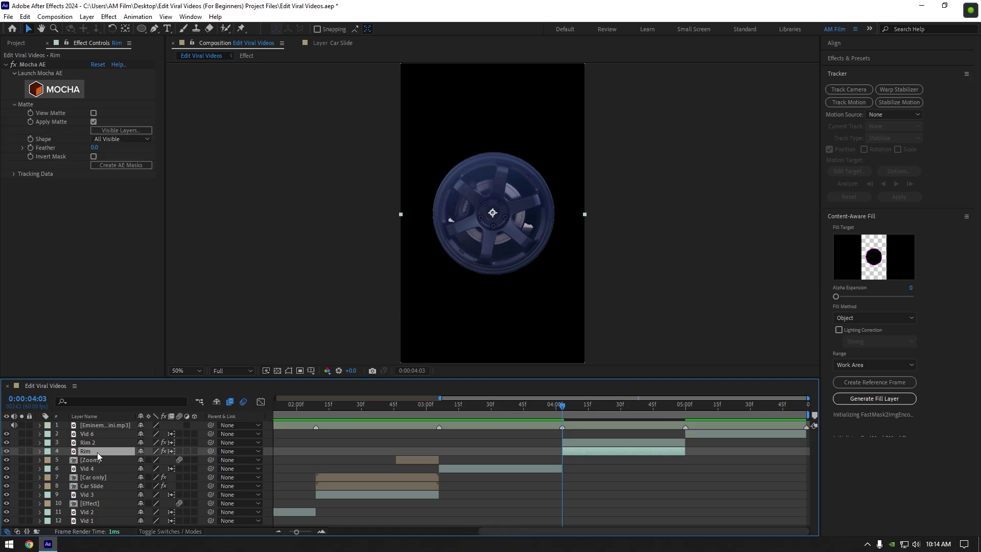
pyautogui.click(24, 63)
pyautogui.press('Delete')
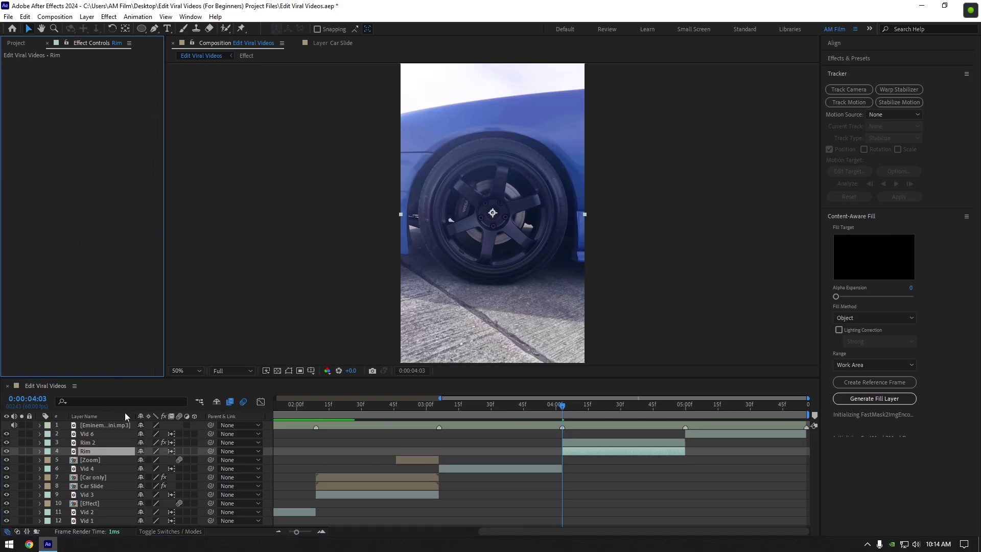
pyautogui.rightClick(97, 451)
pyautogui.click(117, 421)
pyautogui.write('Car')
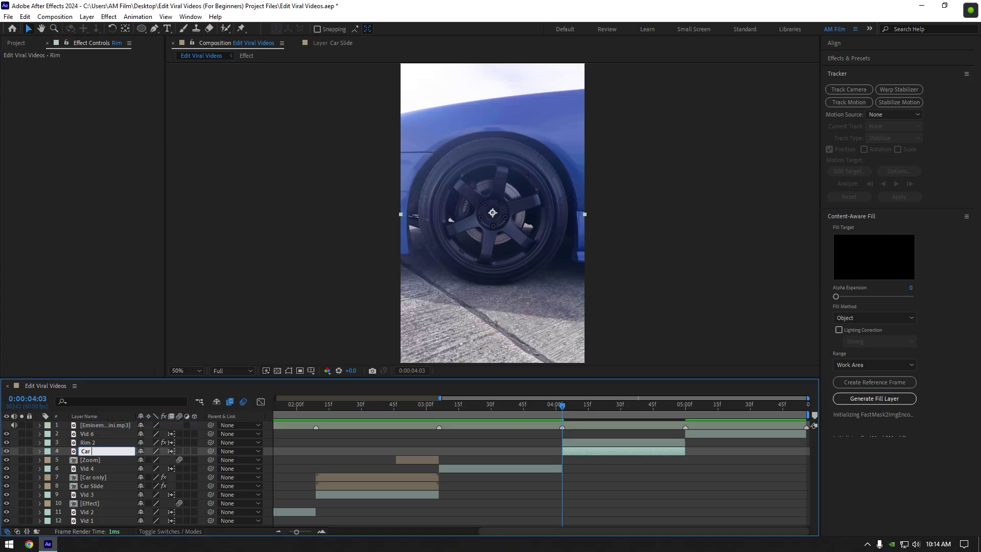
pyautogui.write(' only')
pyautogui.press('Return')
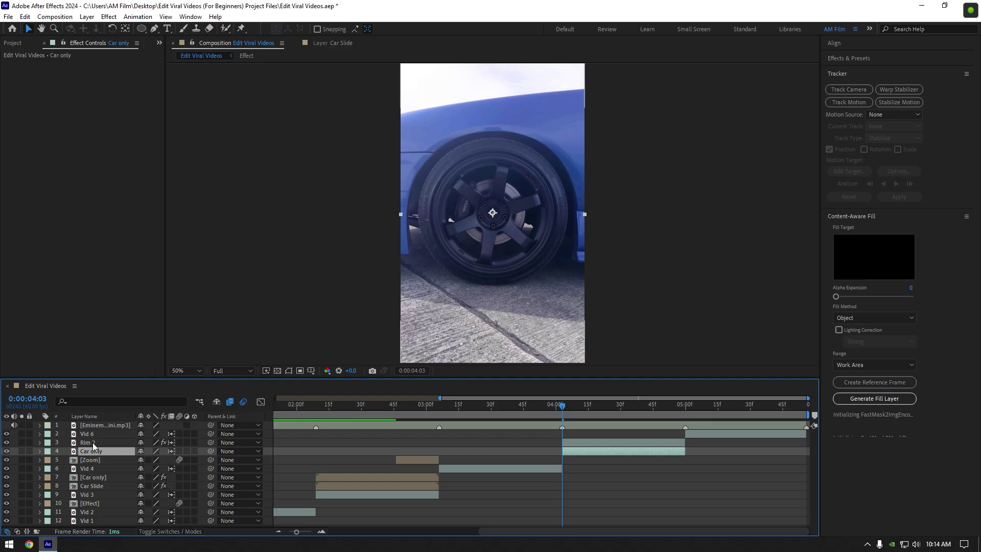
# - Keyframe the Rim 2 layer's Scale at 100% at 0:00:04:03 and 64% at 0:00:04:24
pyautogui.click(98, 442)
pyautogui.press('s')
pyautogui.click(67, 451)
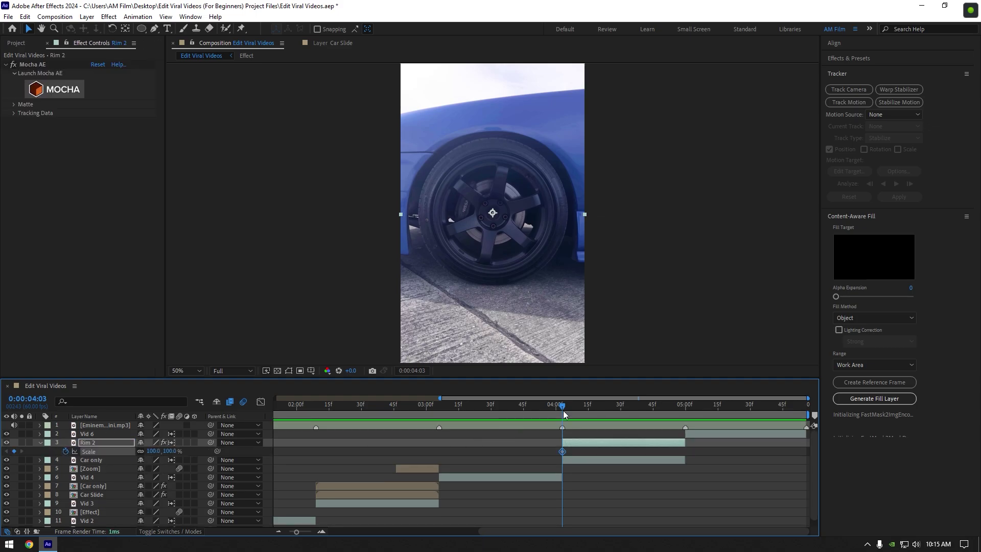
pyautogui.moveTo(564, 410); pyautogui.dragTo(607, 406)
pyautogui.moveTo(153, 451); pyautogui.dragTo(125, 451)
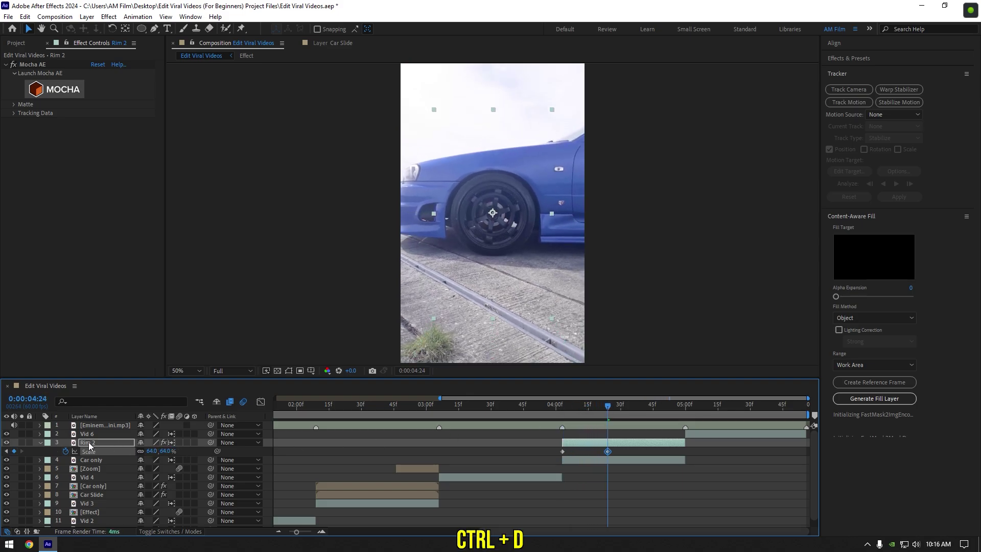
# - Duplicate Rim 2, shift the copy's Scale keyframes to end at 0:00:04:39, and set its last Scale keyframe to 35%
pyautogui.hotkey('ctrl', 'd')
pyautogui.hotkey('ctrl', 'alt', 't')
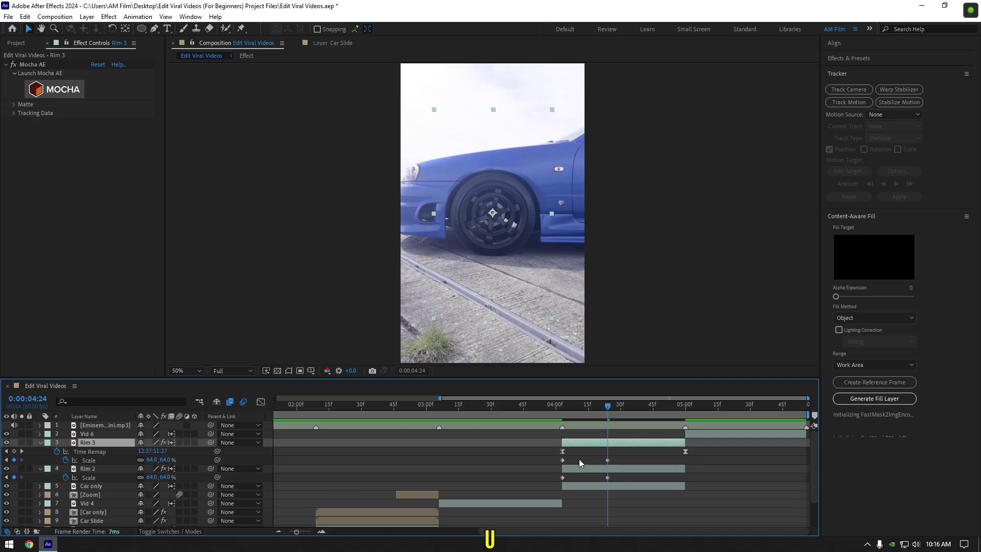
pyautogui.moveTo(616, 458); pyautogui.dragTo(596, 459)
pyautogui.moveTo(608, 418); pyautogui.dragTo(639, 415)
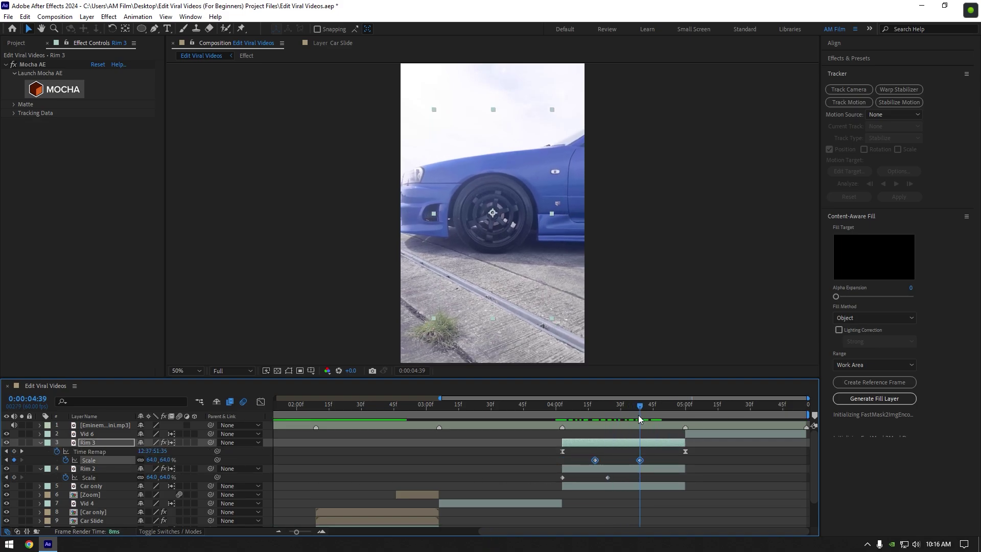
pyautogui.click(639, 460)
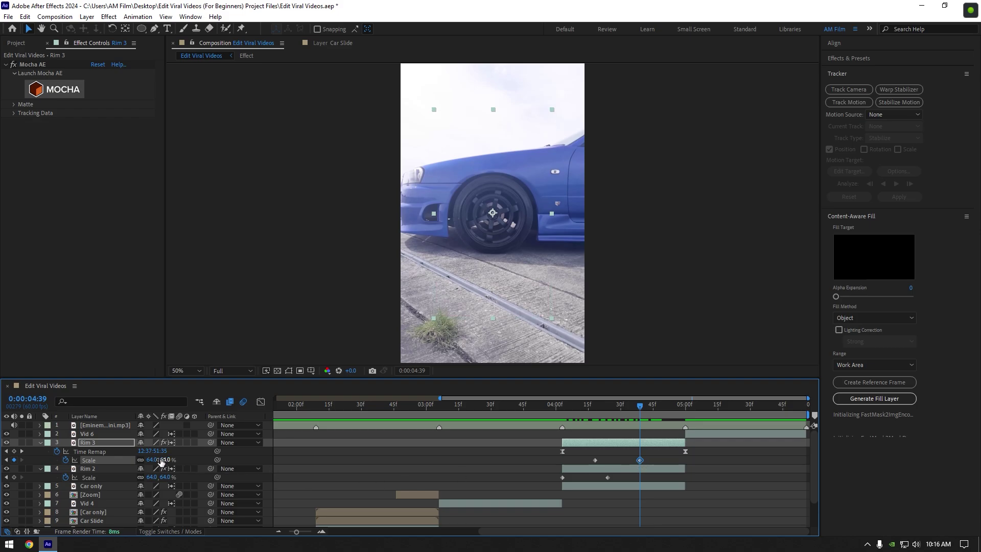
pyautogui.moveTo(164, 460); pyautogui.dragTo(134, 459)
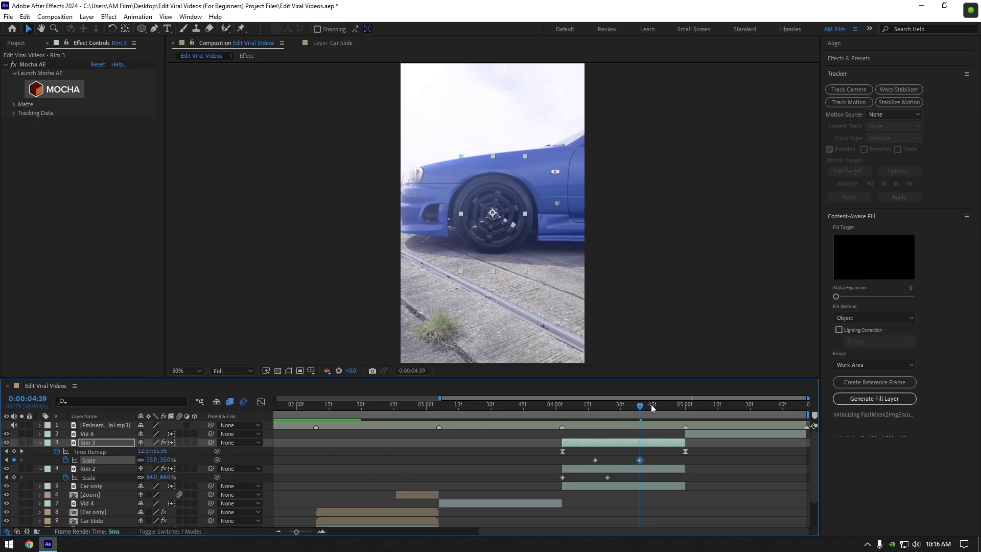
# - Reset the Rim 3 layer's Scale to 100% at 0:00:05:00 and play back the rim animation from 0:00:04:03
pyautogui.click(670, 416)
pyautogui.moveTo(672, 412); pyautogui.dragTo(685, 413)
pyautogui.click(534, 457)
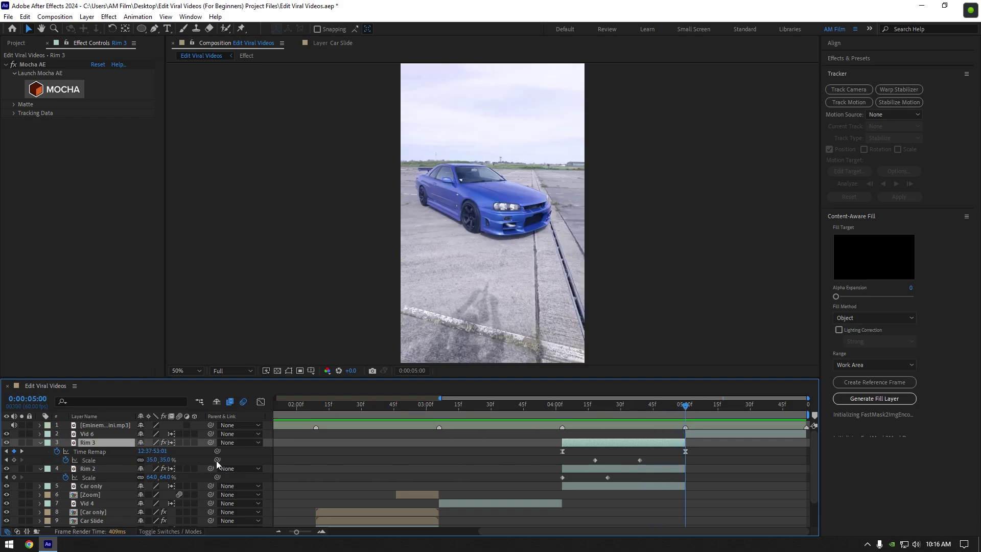
pyautogui.click(87, 462)
pyautogui.rightClick(87, 463)
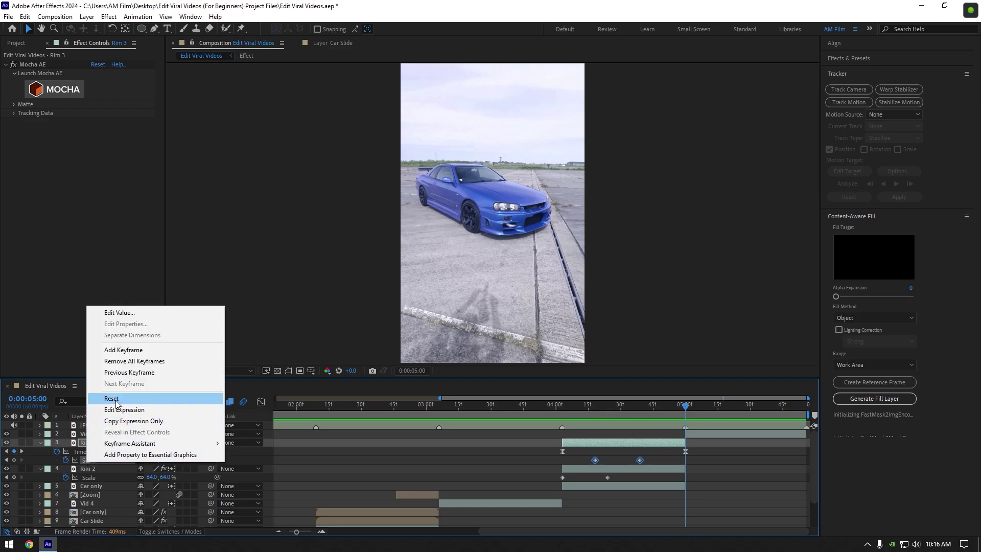
pyautogui.click(116, 404)
pyautogui.moveTo(701, 415); pyautogui.dragTo(559, 415)
pyautogui.press('space')
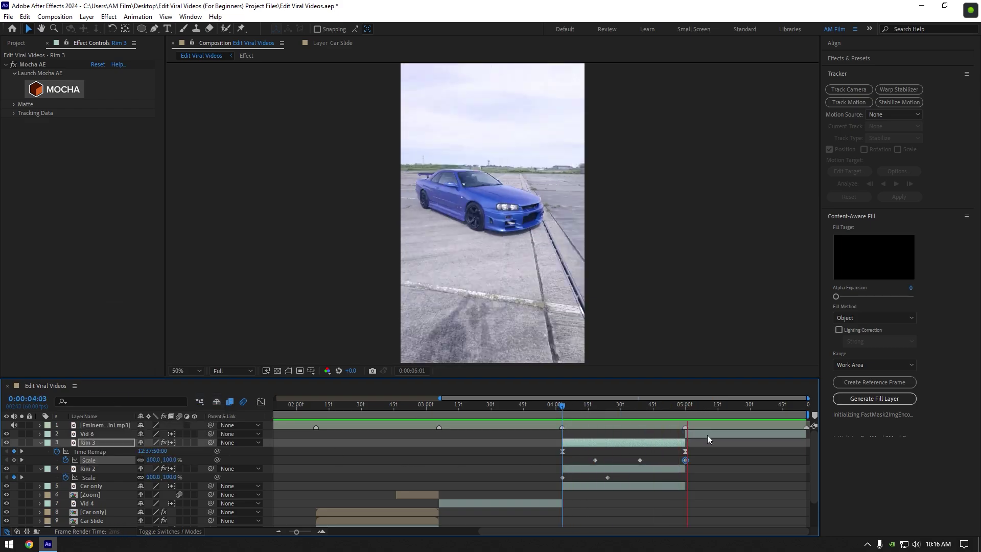
# - Apply Easy Ease to all Scale keyframes of the Rim 3 and Rim 2 layers
pyautogui.click(577, 414)
pyautogui.moveTo(692, 457); pyautogui.dragTo(560, 478)
pyautogui.press('F9')
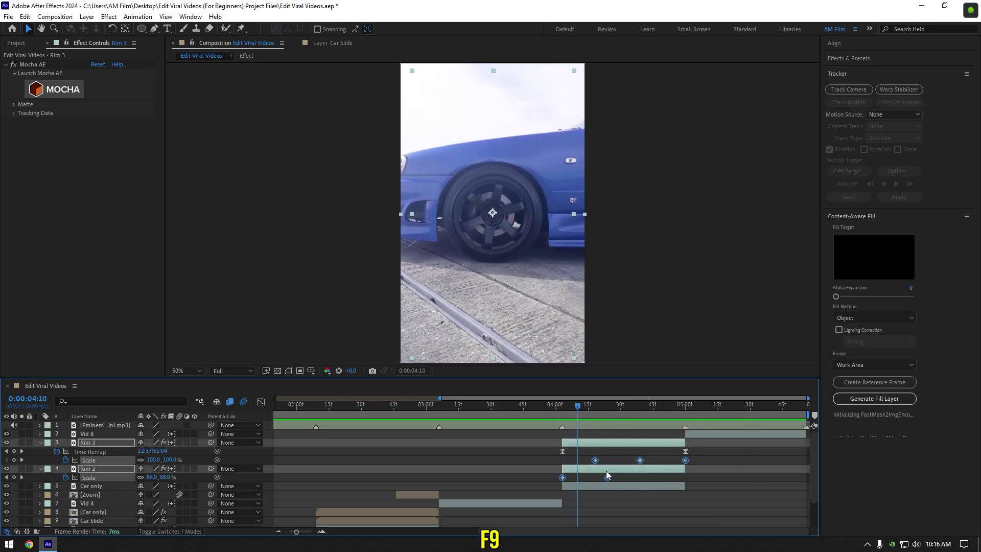
# - Reshape the Rim 2 and Rim 3 Scale speed graphs into sharp peaks near their outer keyframes and preview the rim animation
pyautogui.click(259, 403)
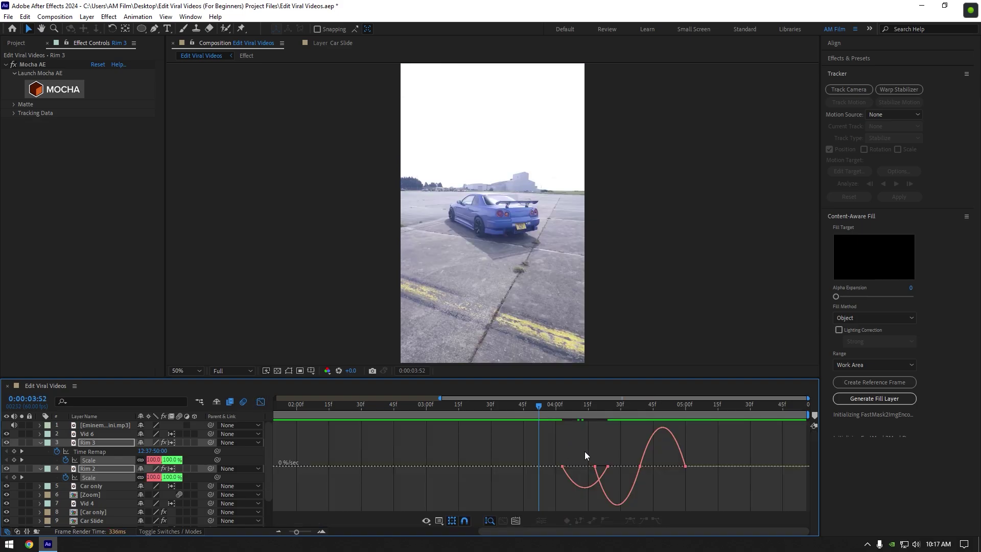
pyautogui.moveTo(617, 475); pyautogui.dragTo(562, 469)
pyautogui.moveTo(635, 453); pyautogui.dragTo(685, 446)
pyautogui.press('space')
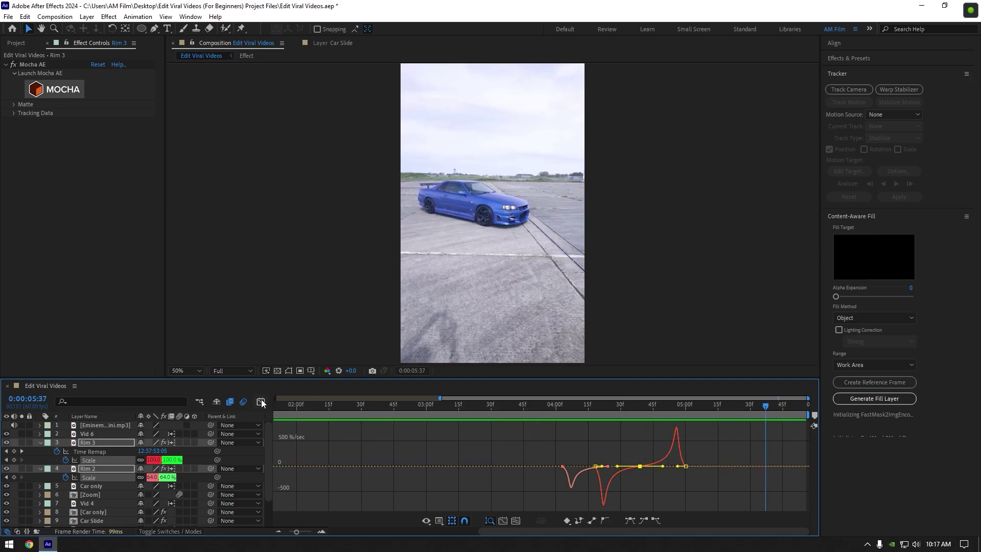
pyautogui.click(261, 401)
pyautogui.moveTo(614, 414)
pyautogui.mouseDown()
pyautogui.moveTo(596, 413)
pyautogui.moveTo(609, 414)
pyautogui.mouseUp()
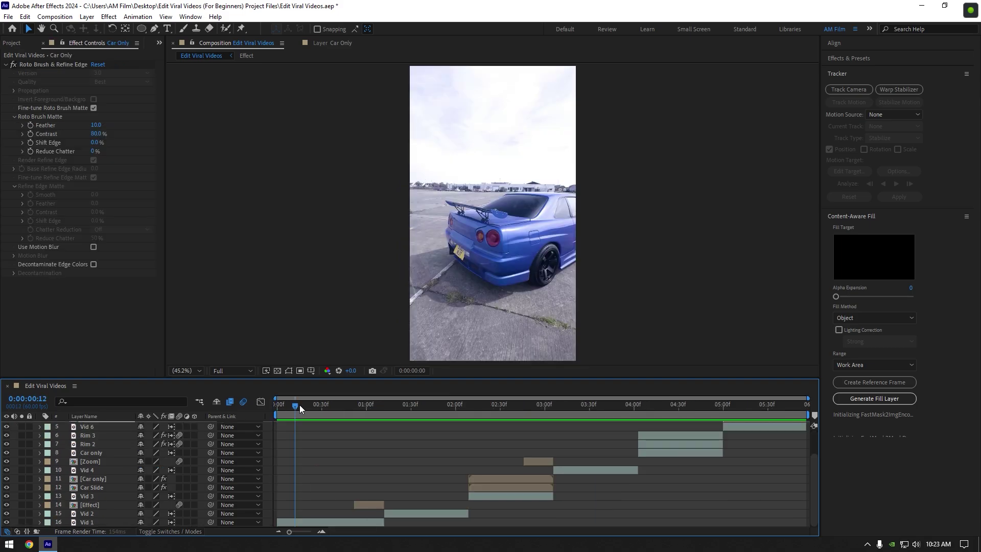
# - Search for the RSMB effect for the Vid 1 layer
pyautogui.moveTo(299, 405); pyautogui.dragTo(263, 412)
pyautogui.hotkey('ctrl', 'space')
pyautogui.write('rsmb')
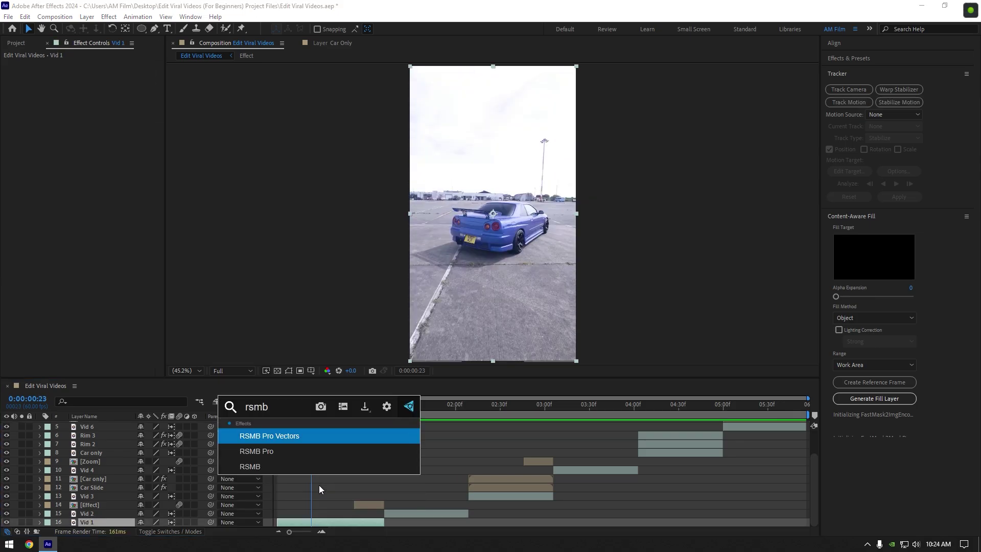